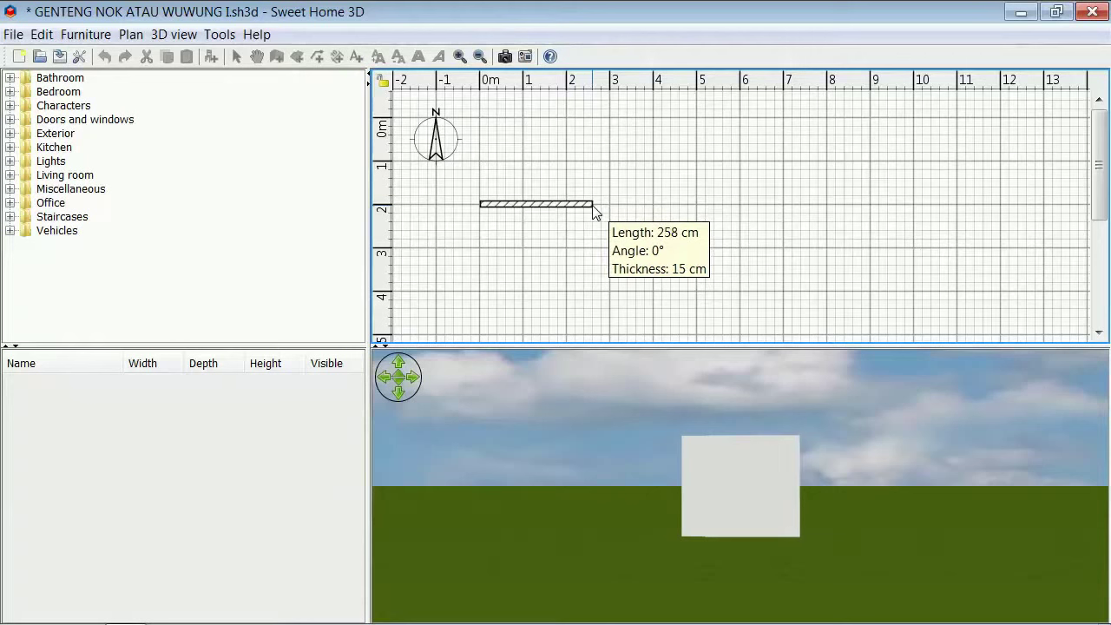
- Finish a horizontal wall about 260 cm long and set its arc extent to 180°
double_click(594, 212)
right_click(596, 209)
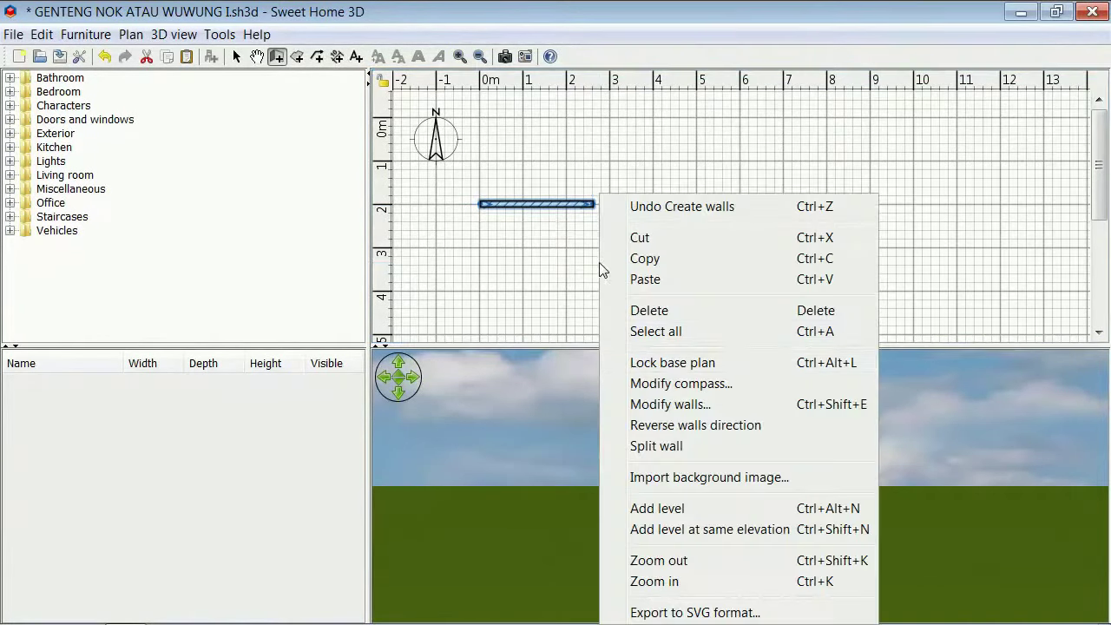
click(640, 402)
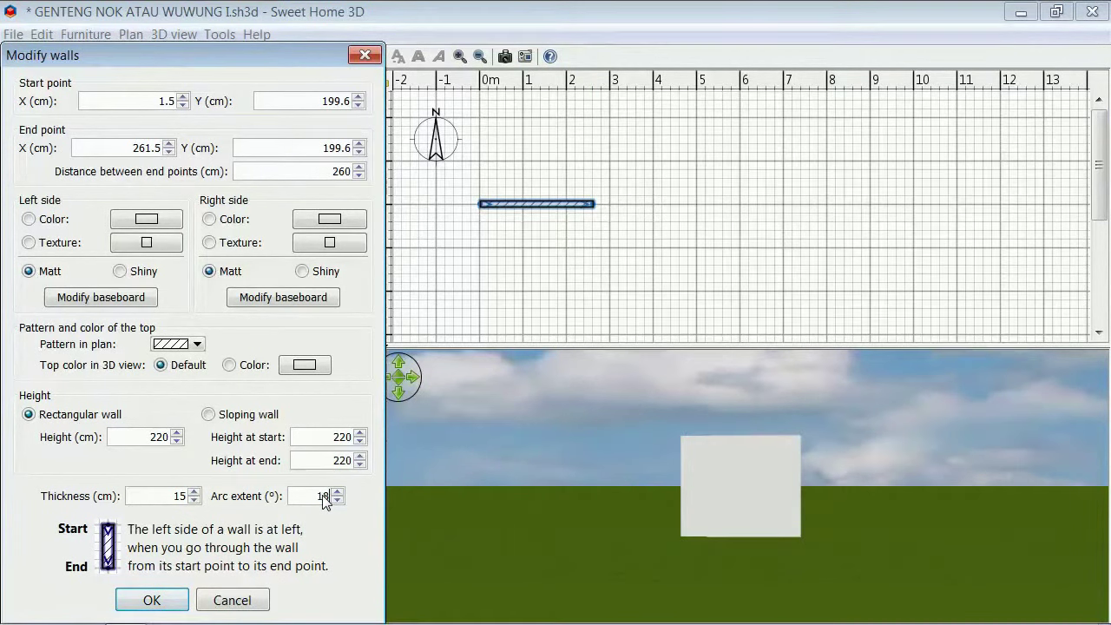
- Color both sides of the wall reddish brown #763C28 and apply the wall changes
click(148, 221)
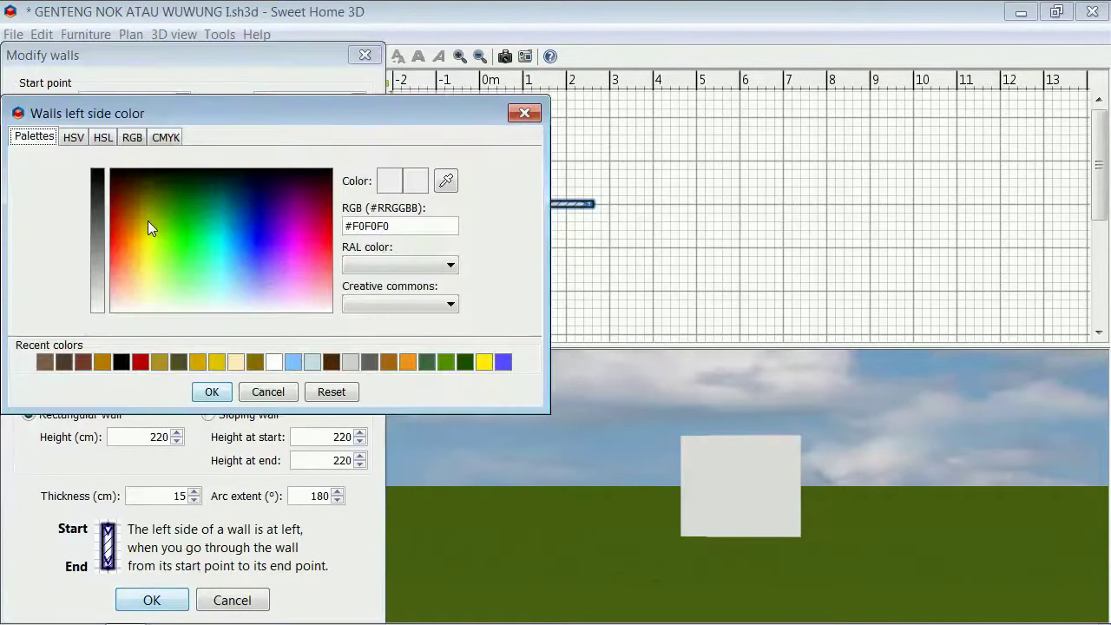
click(83, 362)
click(212, 391)
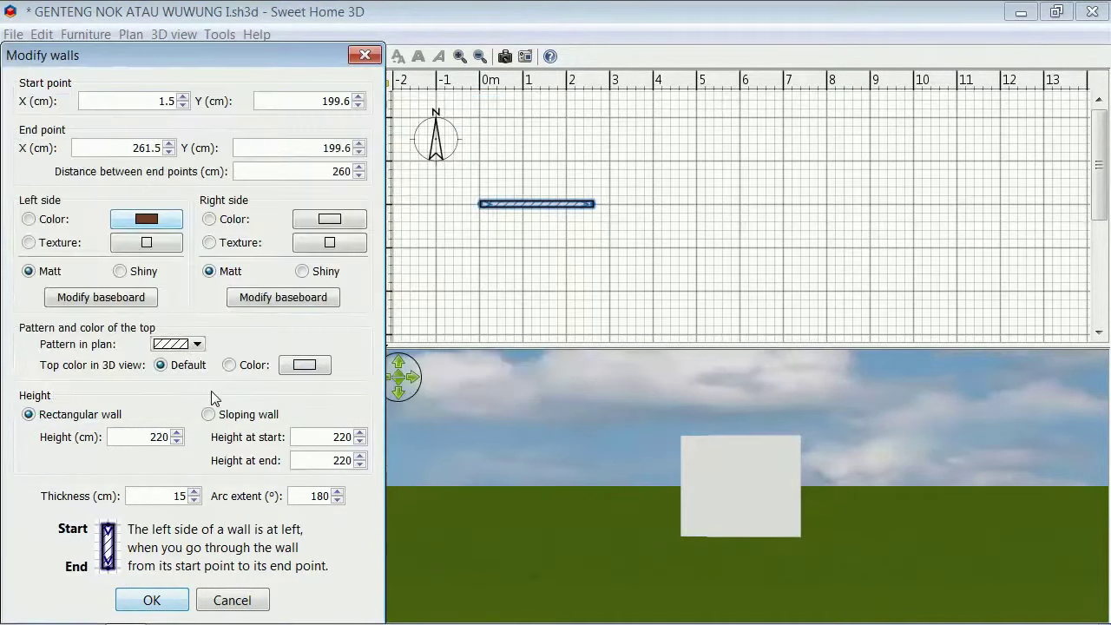
click(330, 221)
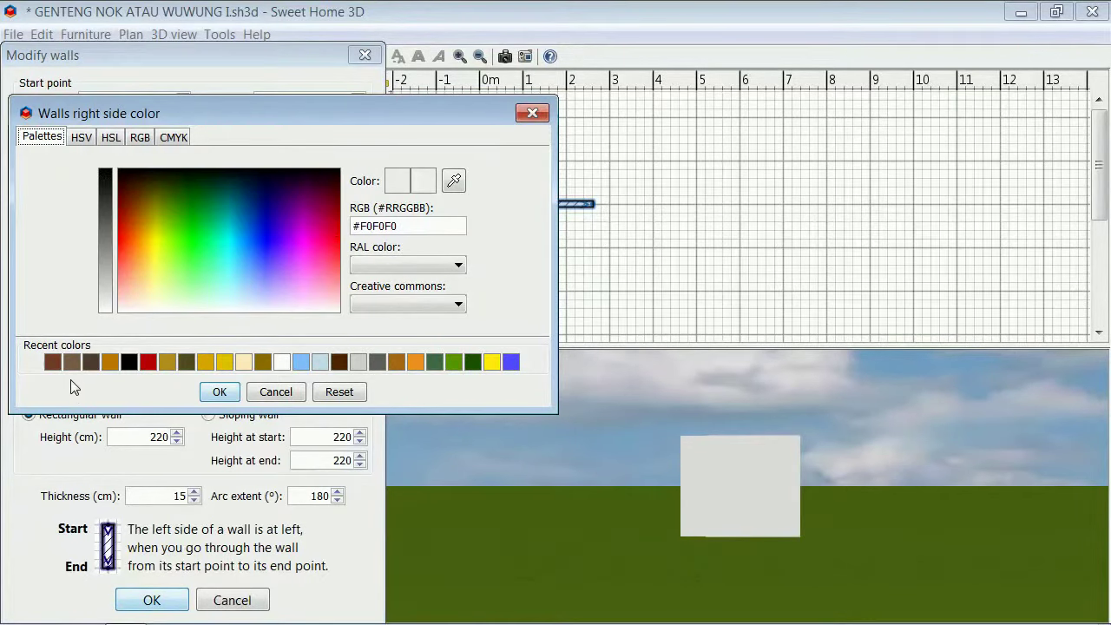
click(53, 363)
click(212, 391)
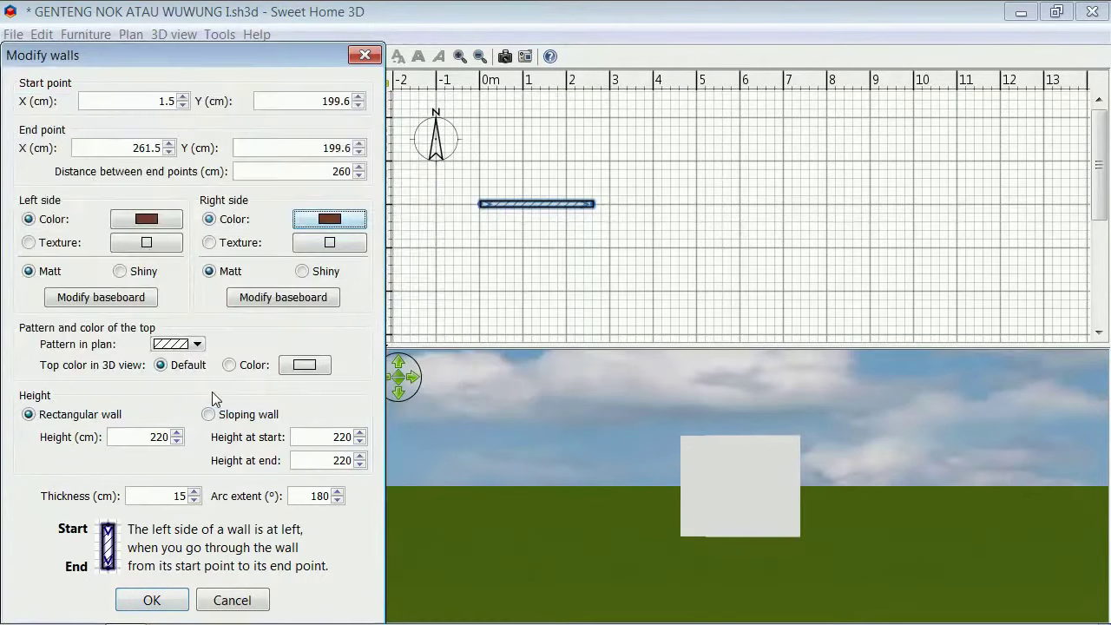
click(153, 601)
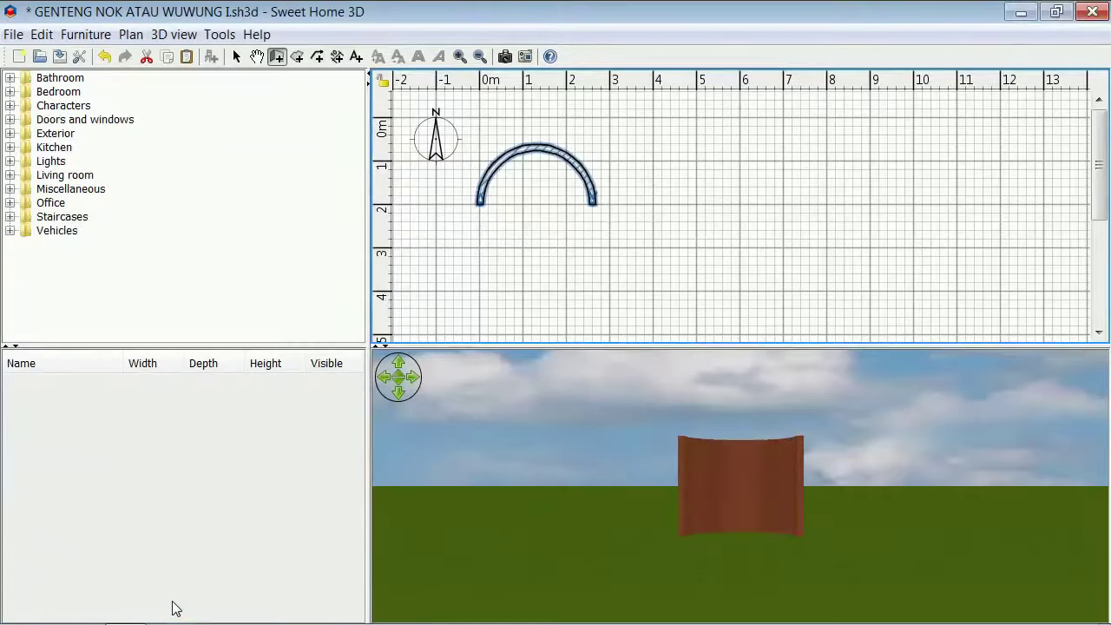
- Export only the selected curved wall to OBJ format as GN.01
click(398, 390)
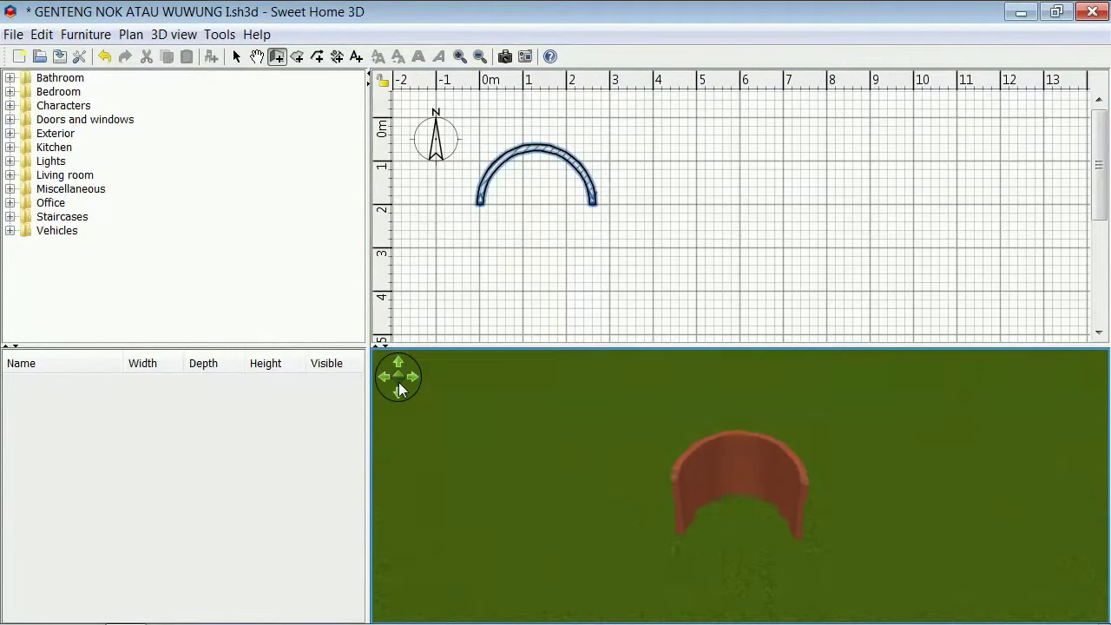
click(398, 371)
click(164, 40)
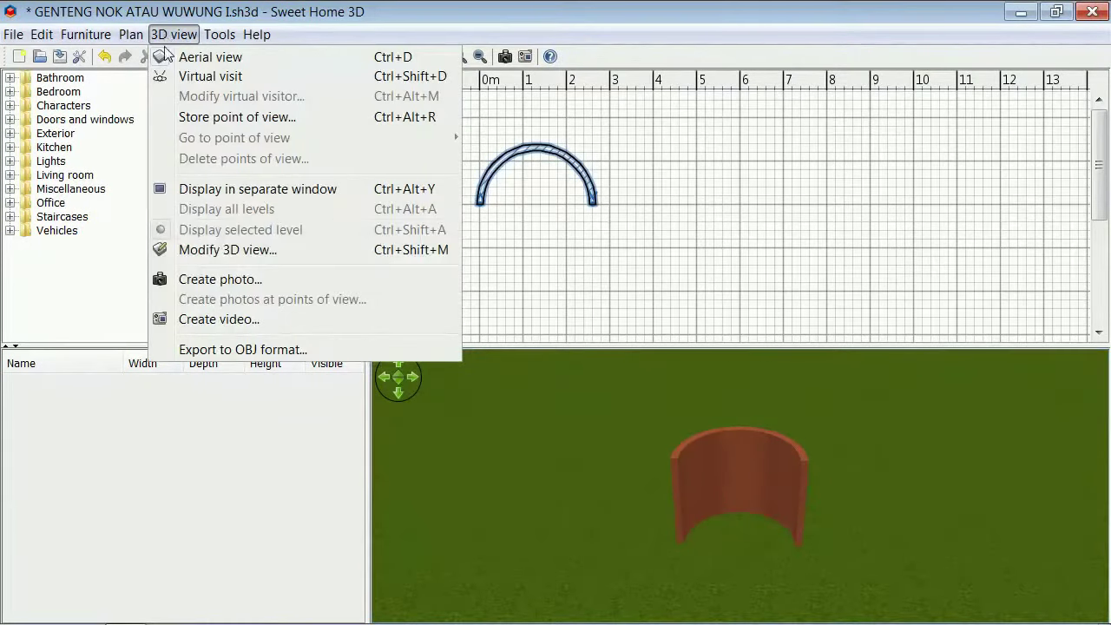
click(227, 347)
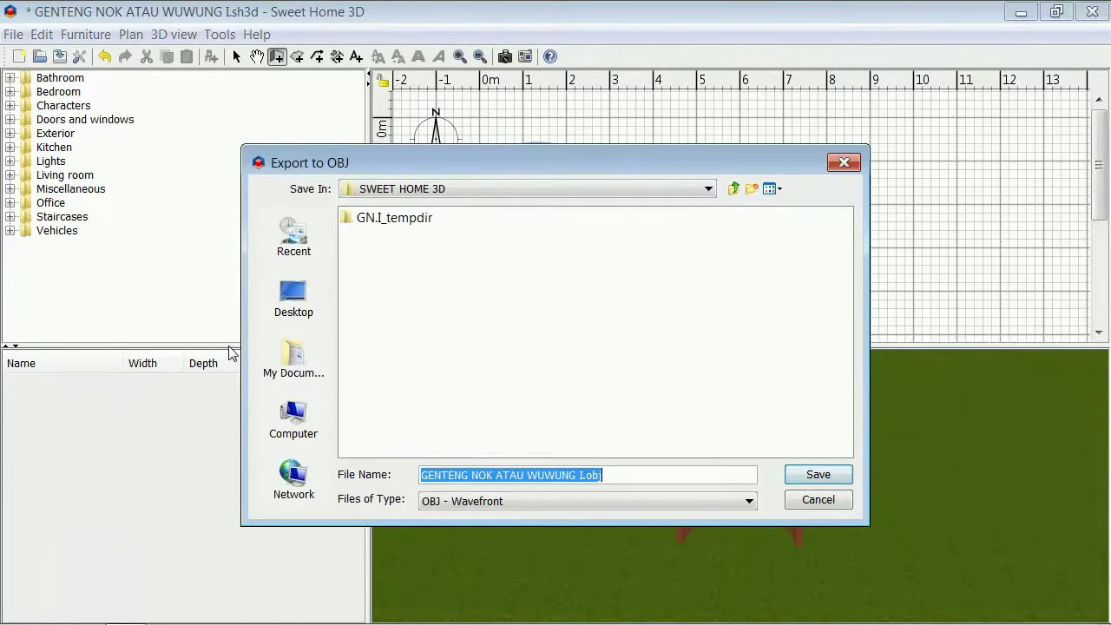
text(GN.0)
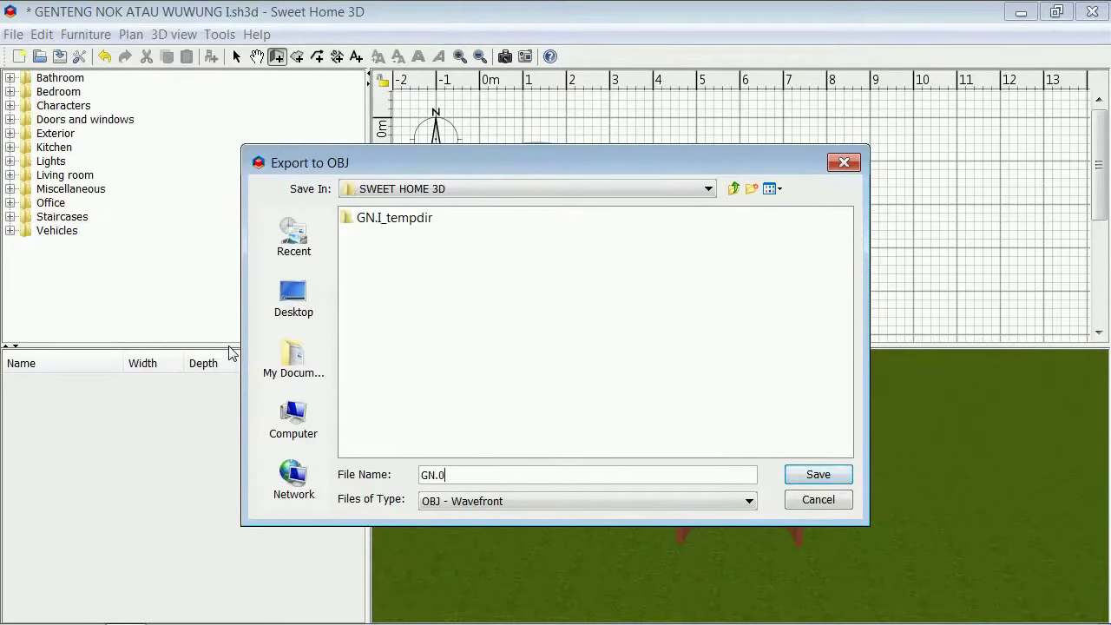
text(1)
click(799, 473)
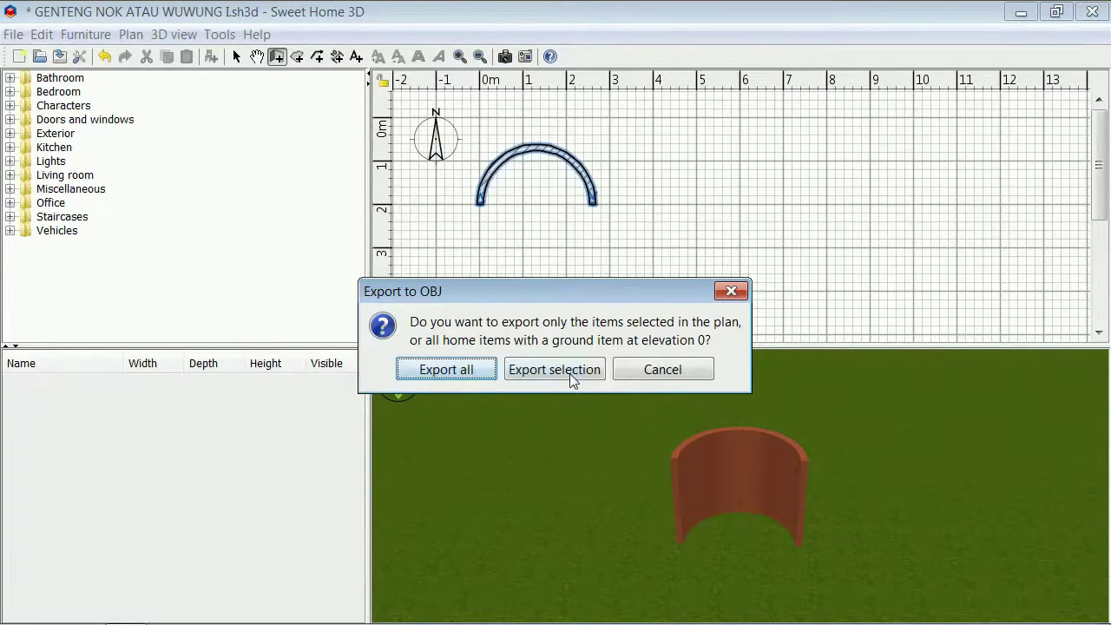
click(570, 376)
- Make the curved wall a sloping wall with start and end heights of 50 cm
right_click(549, 304)
click(579, 405)
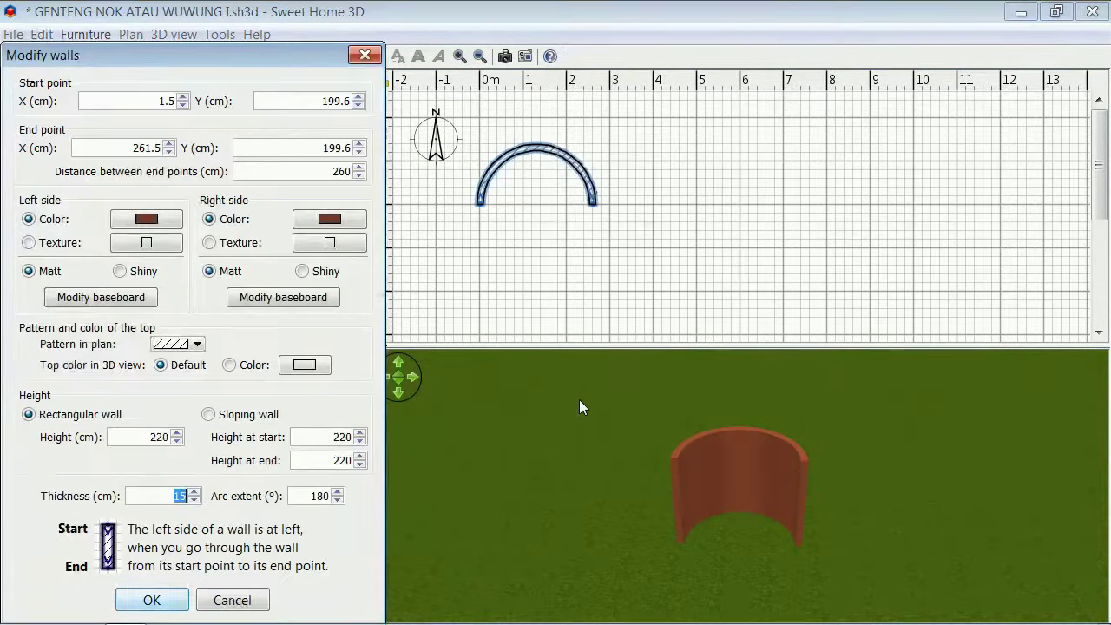
double_click(345, 445)
text(50)
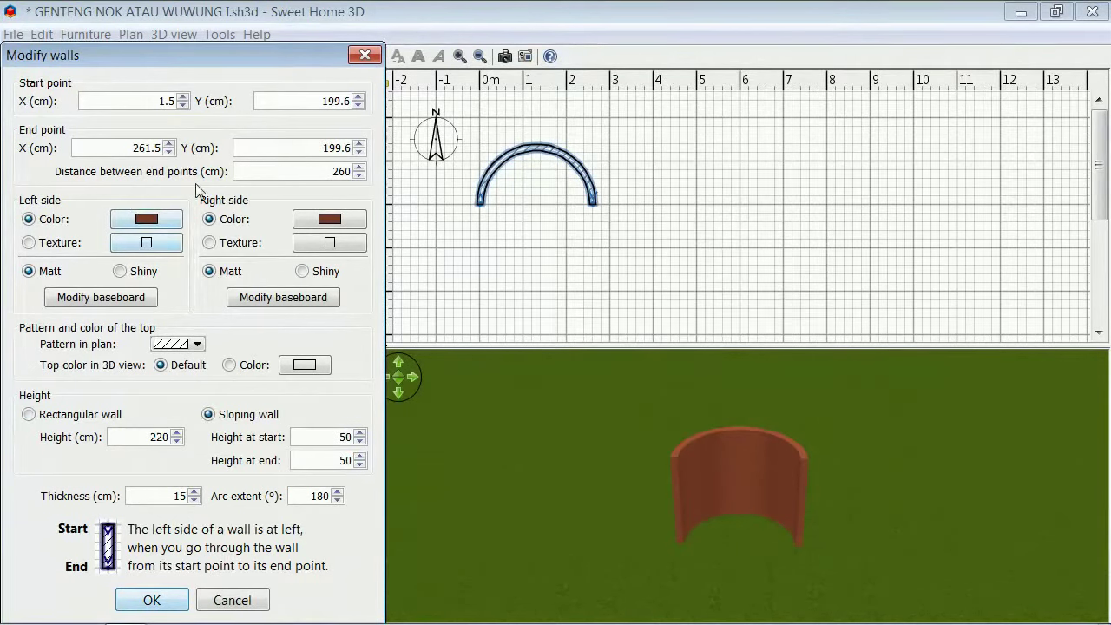
- Change both sides of the curved wall to dark brown #4E3B31 and apply the wall changes
click(155, 228)
click(82, 362)
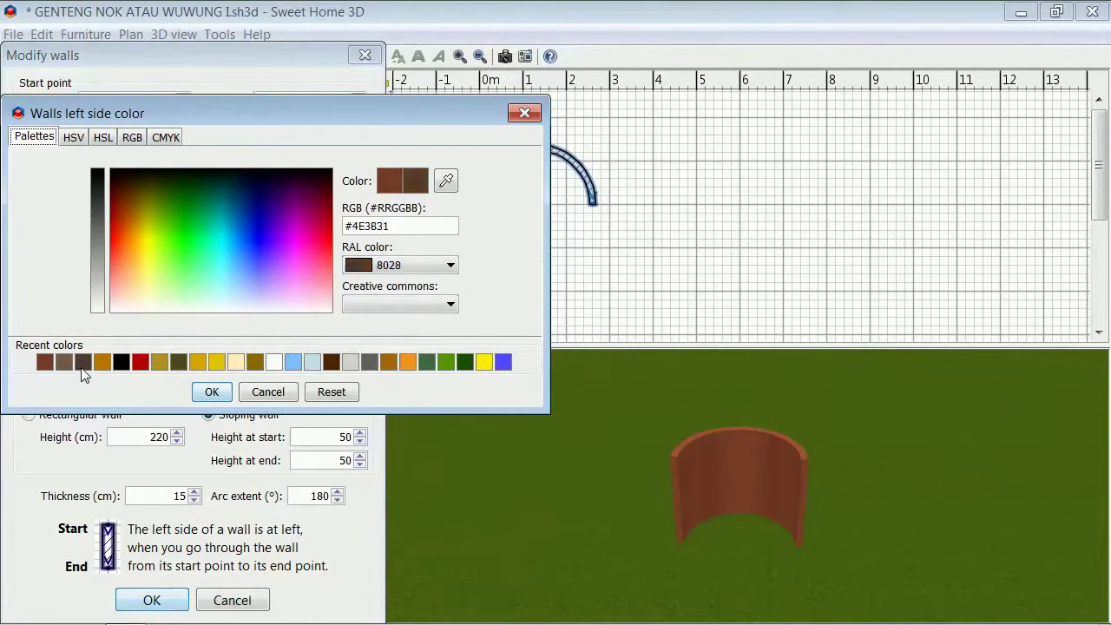
click(212, 391)
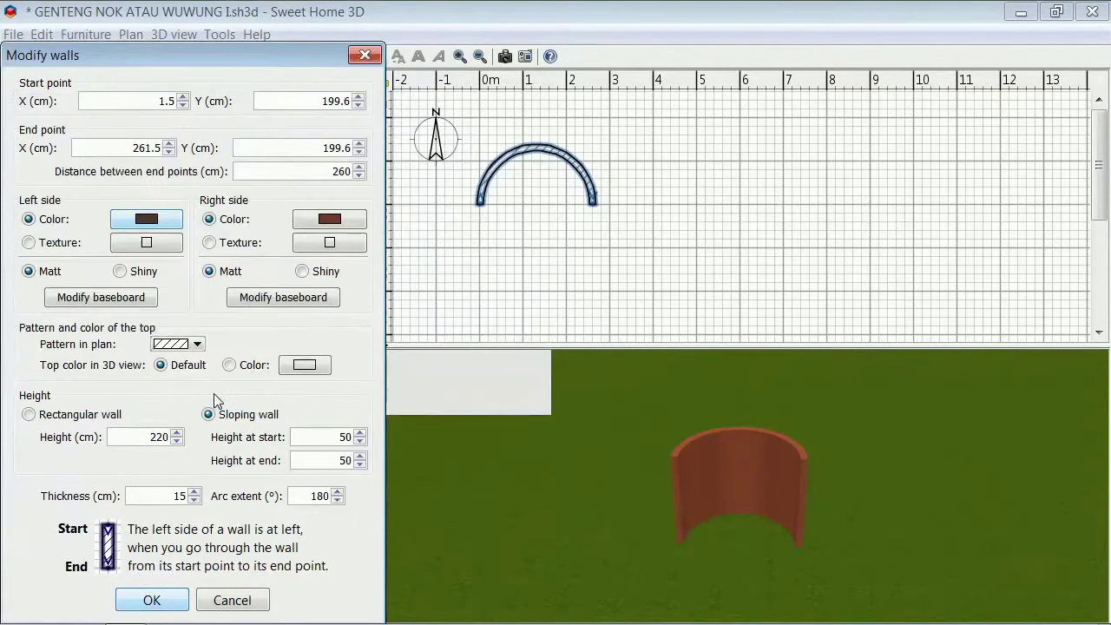
click(314, 223)
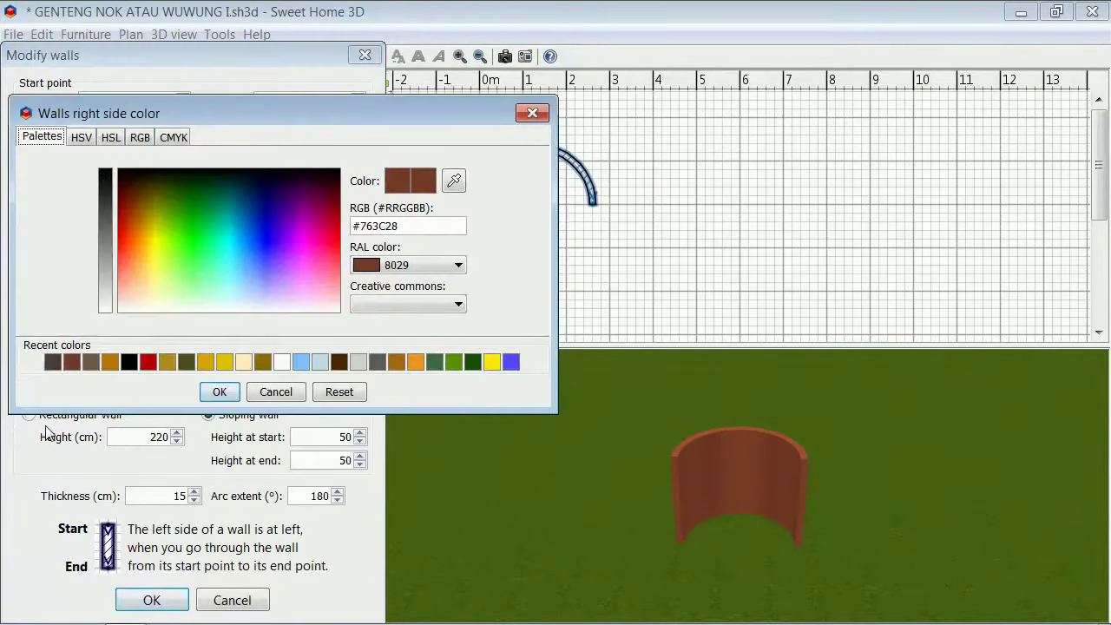
click(52, 362)
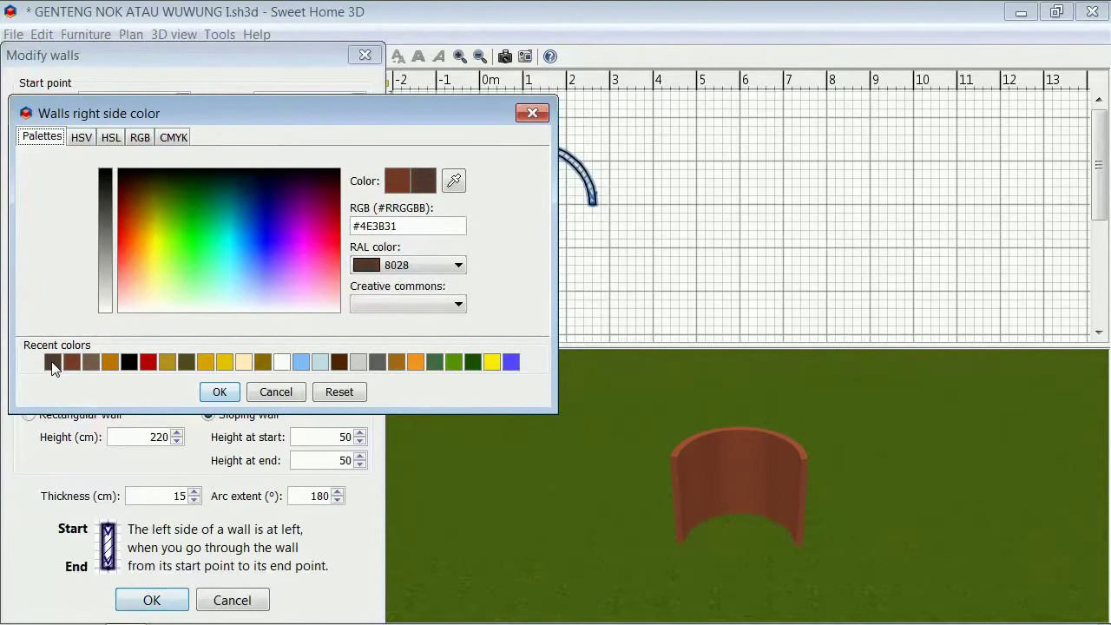
click(218, 392)
click(152, 599)
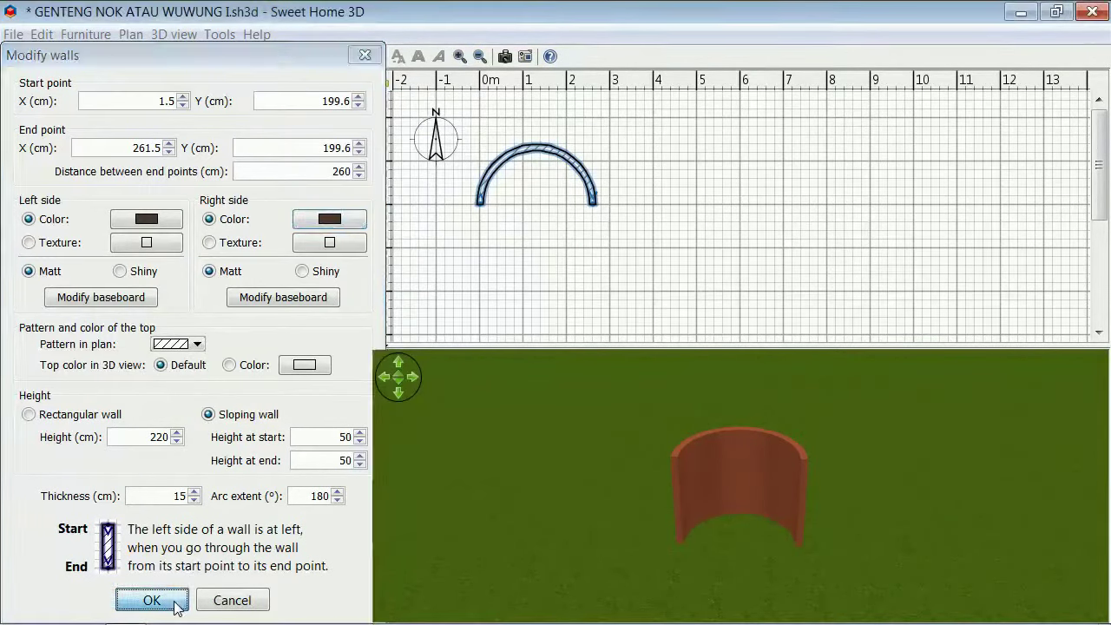
- Export only the selected low curved wall to OBJ format as GN.02, and delete the wall from the plan
click(178, 34)
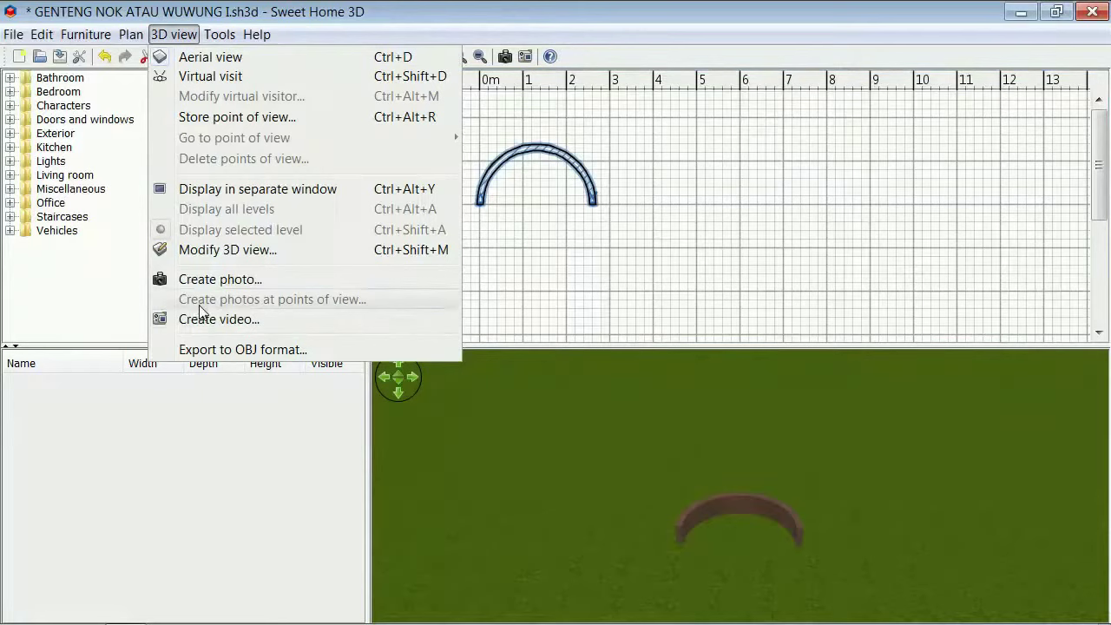
click(220, 349)
text(GN)
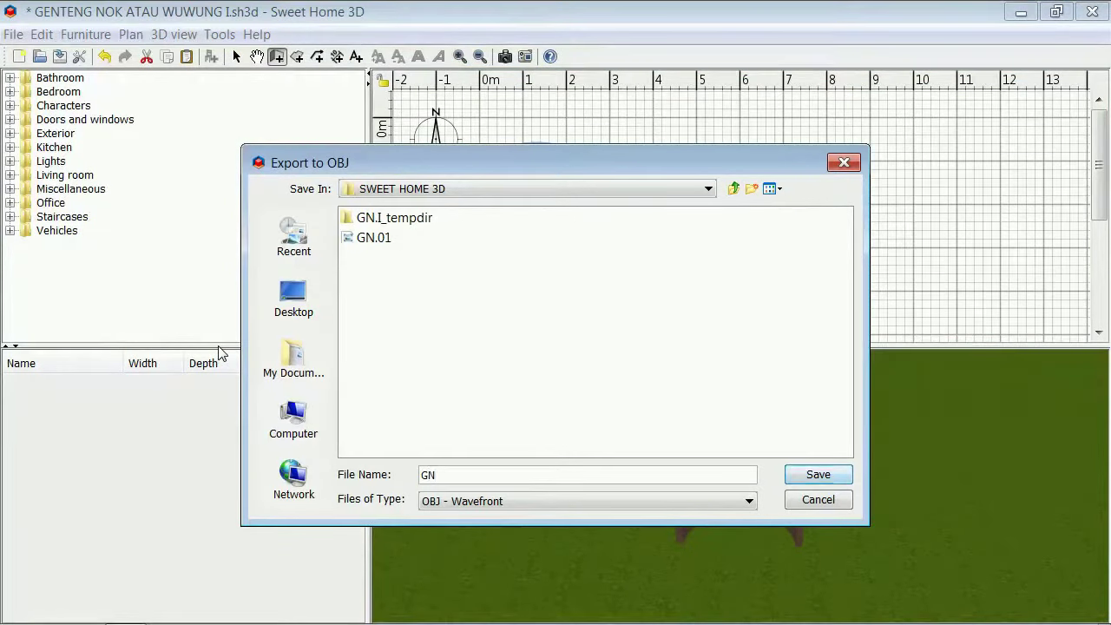
text(.02)
click(812, 473)
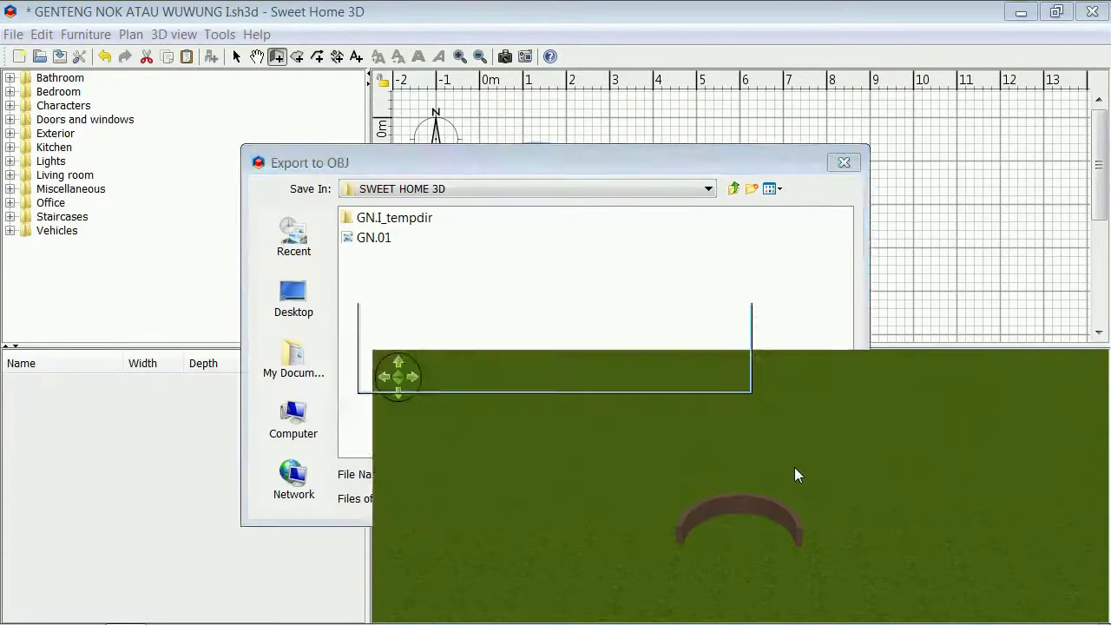
click(556, 372)
right_click(519, 295)
click(539, 310)
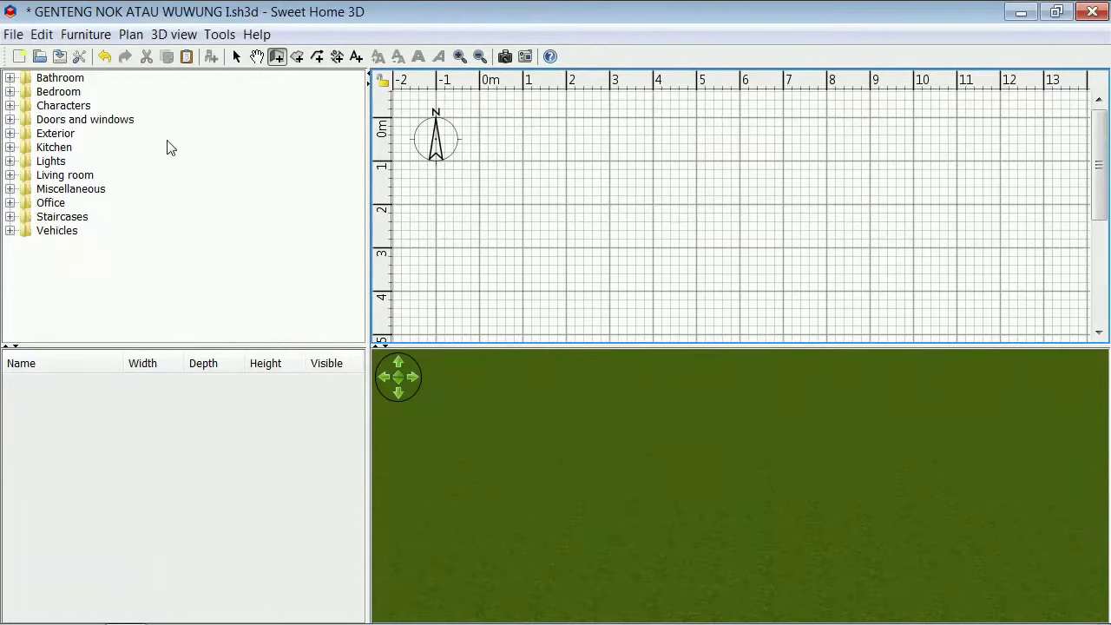
- Import the GN.02 OBJ model as a piece of furniture with the default properties
click(85, 35)
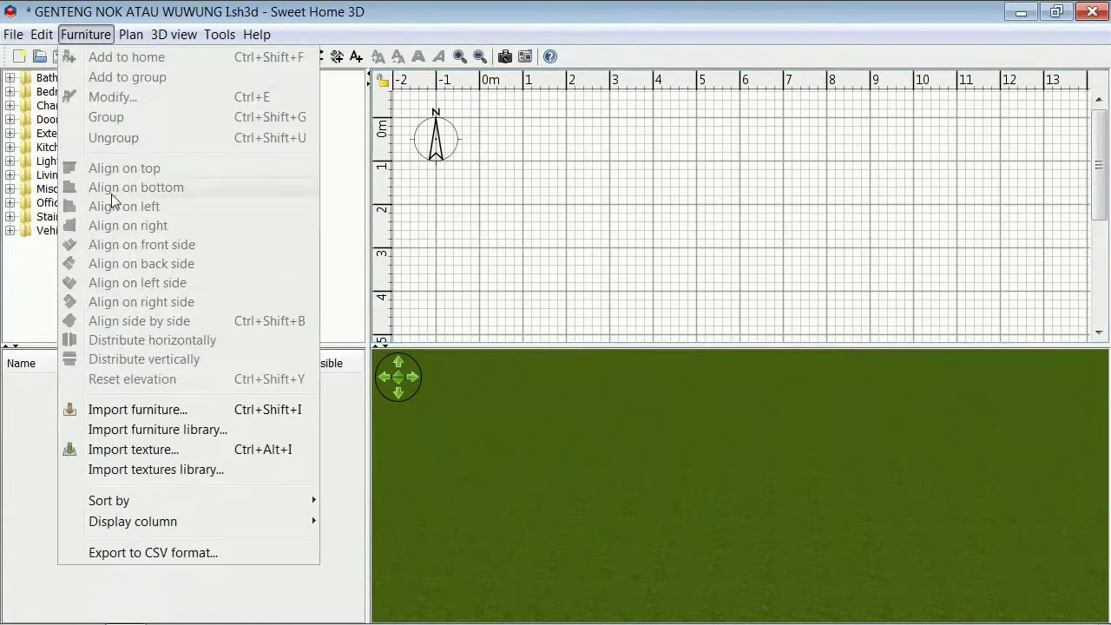
click(141, 412)
click(528, 209)
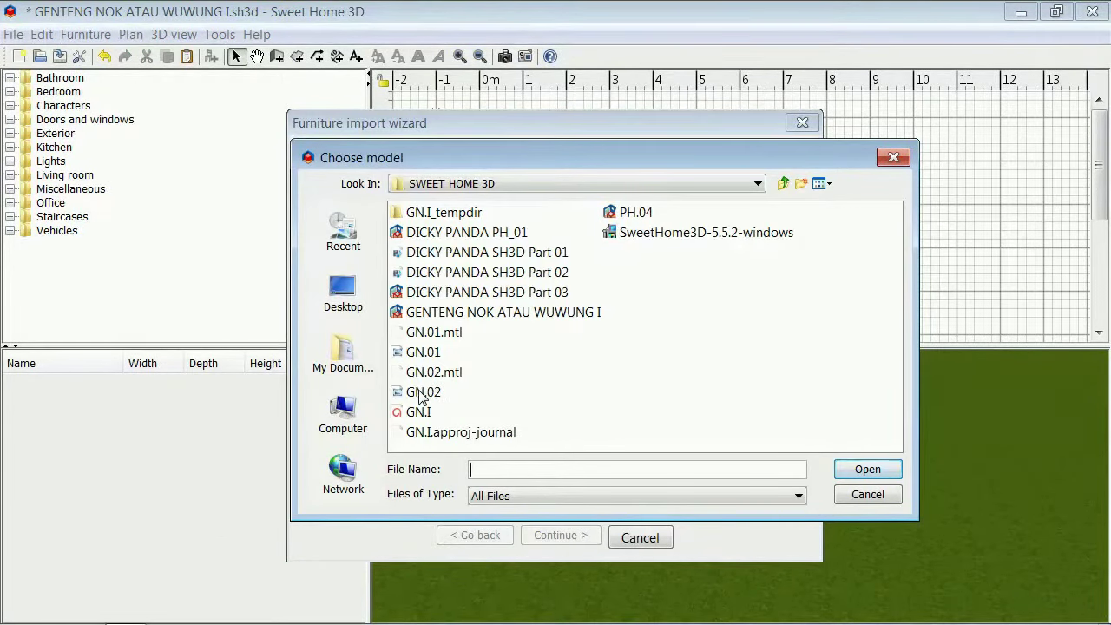
click(423, 392)
click(867, 470)
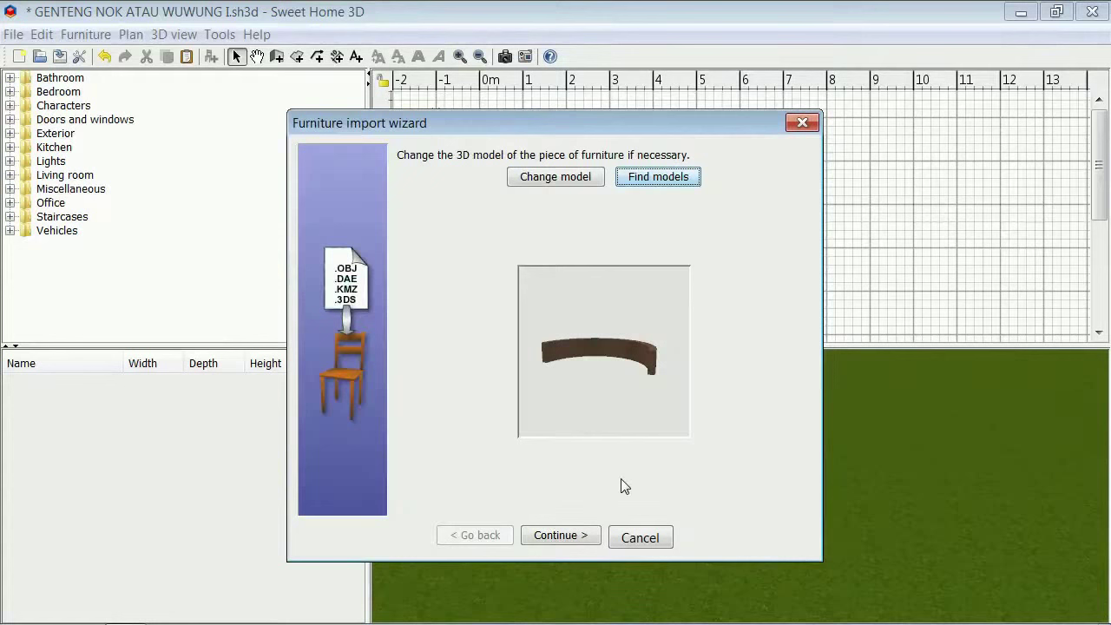
click(579, 538)
click(579, 538)
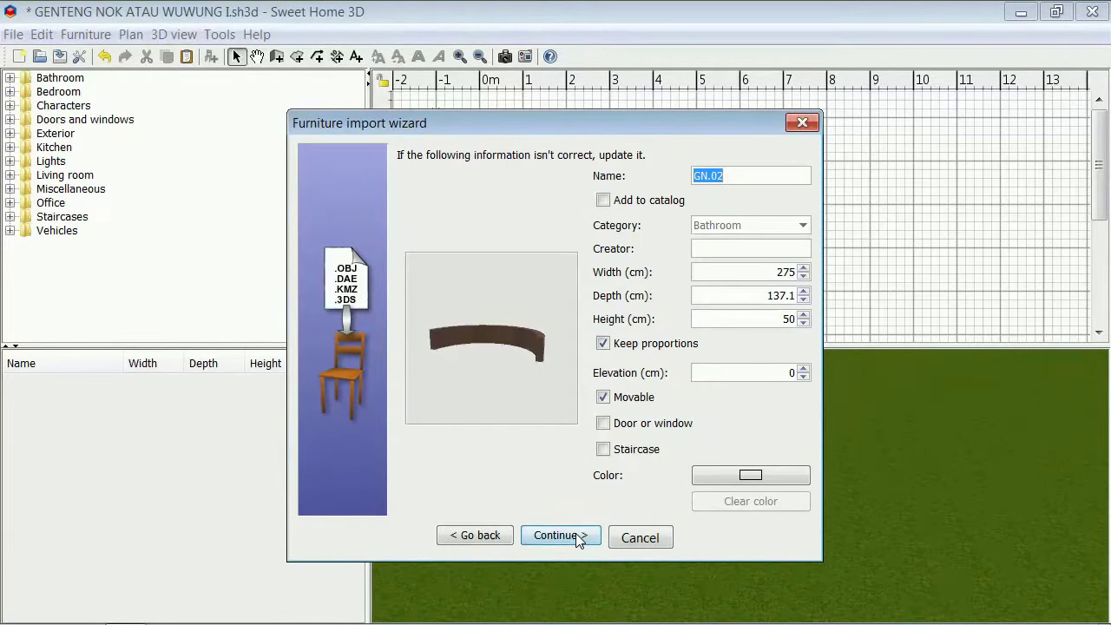
click(576, 533)
click(575, 533)
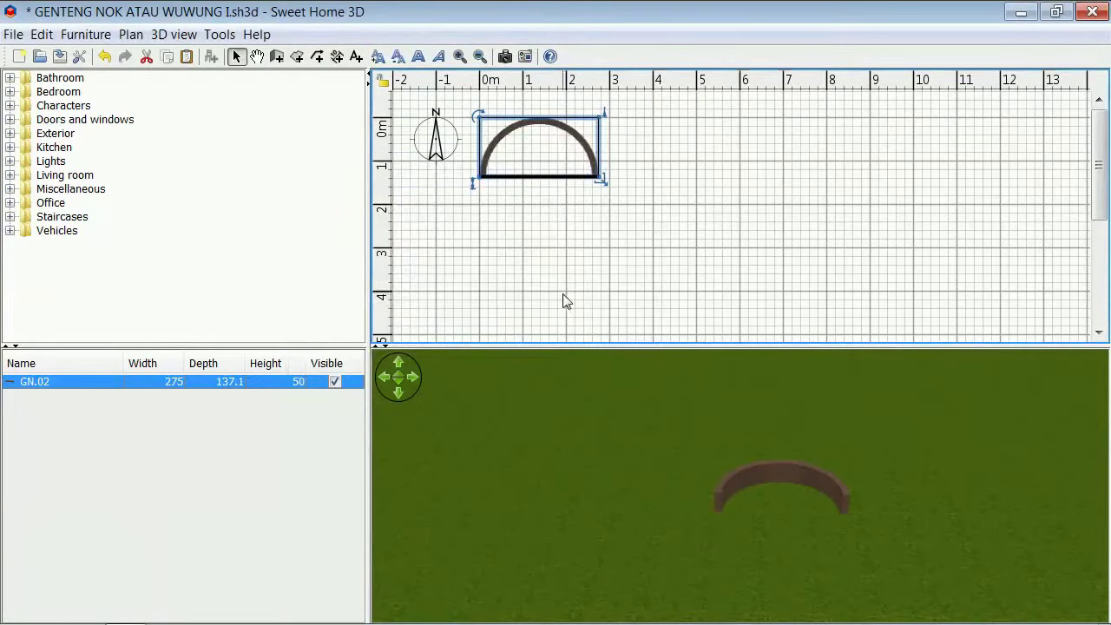
- Position the GN.02 piece at X 150 cm and Y 100 cm
right_click(563, 299)
click(583, 382)
click(445, 236)
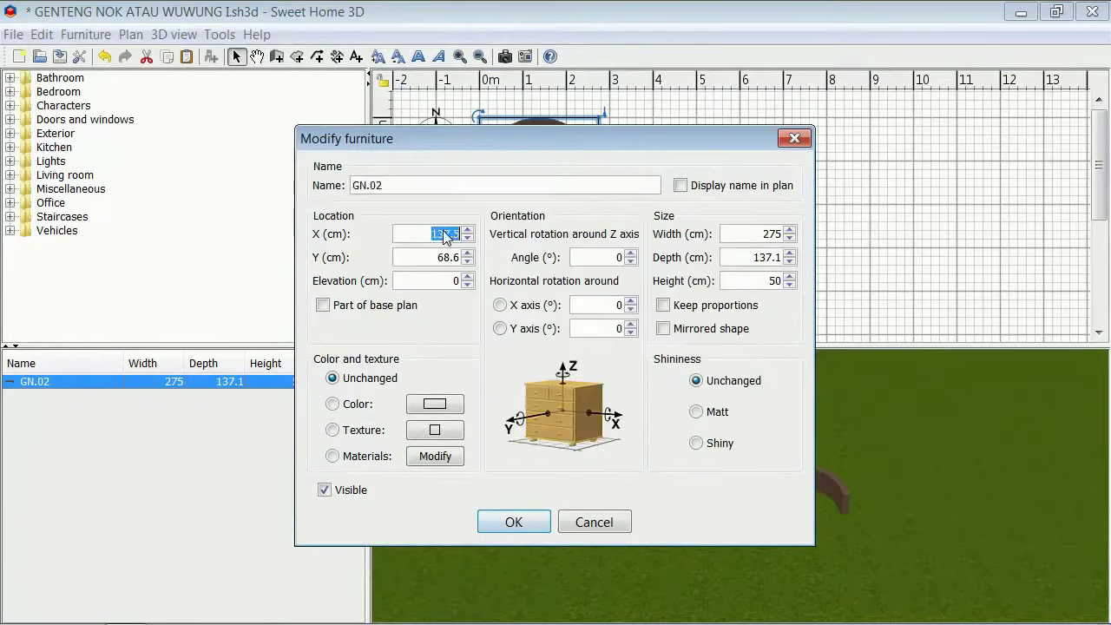
text(-1)
text(100)
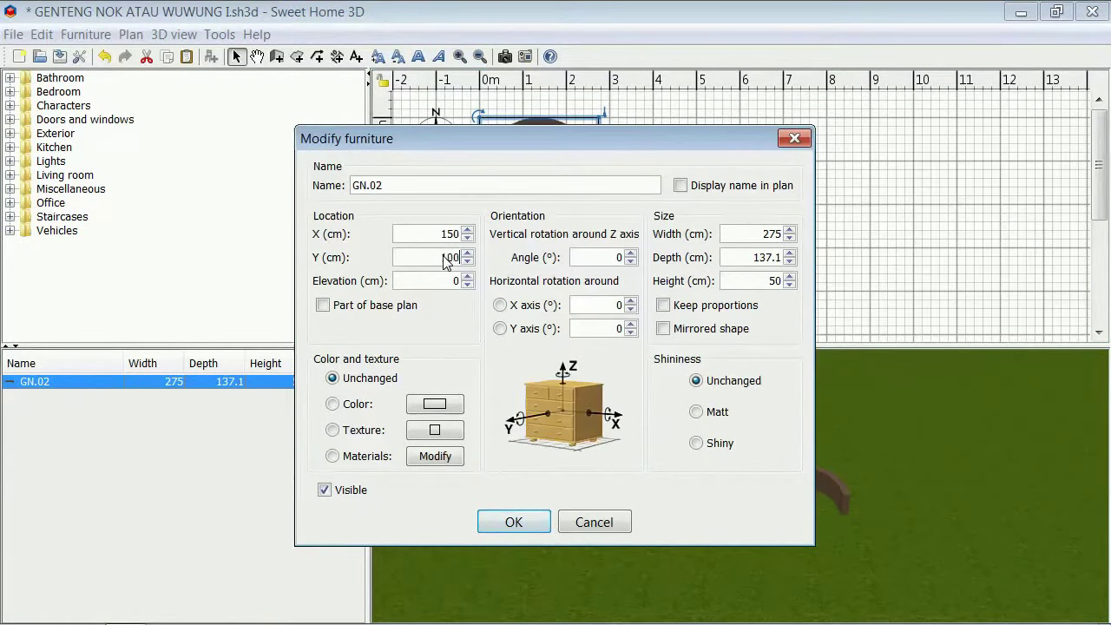
click(514, 521)
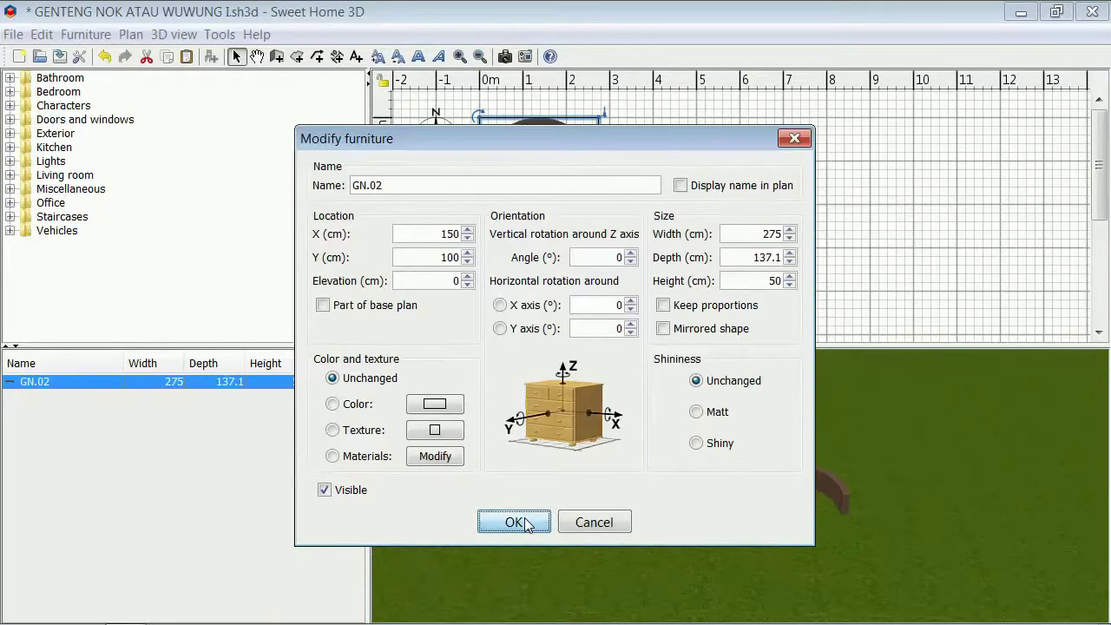
- Import the GN.01 OBJ model as a piece of furniture with its elevation set to 50 cm
click(86, 35)
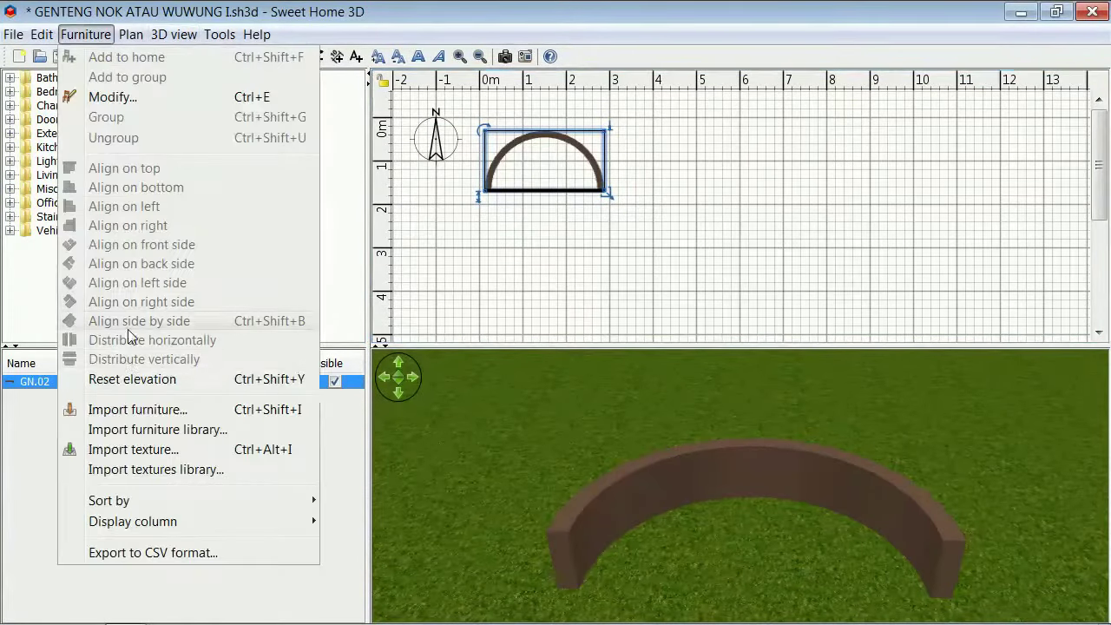
click(137, 410)
click(527, 208)
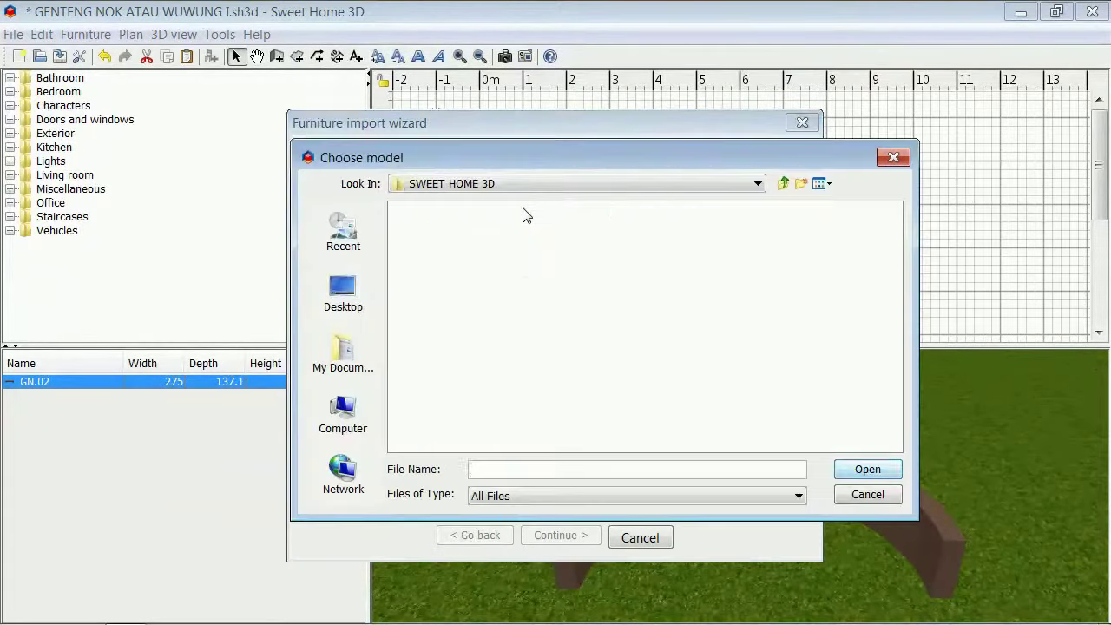
click(424, 353)
click(868, 468)
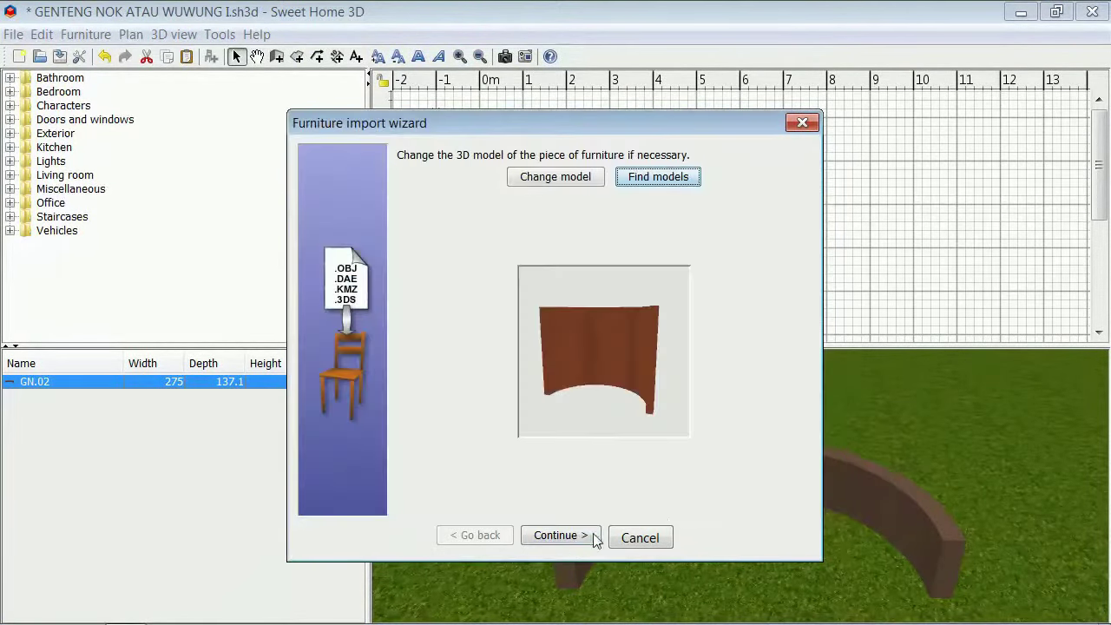
click(562, 536)
click(566, 536)
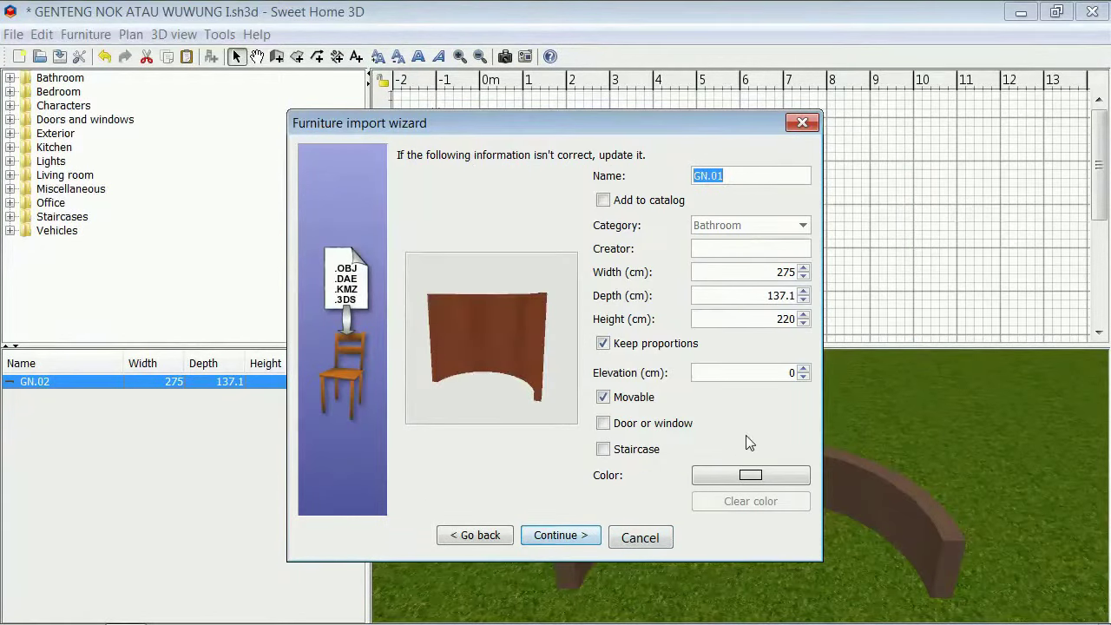
click(792, 370)
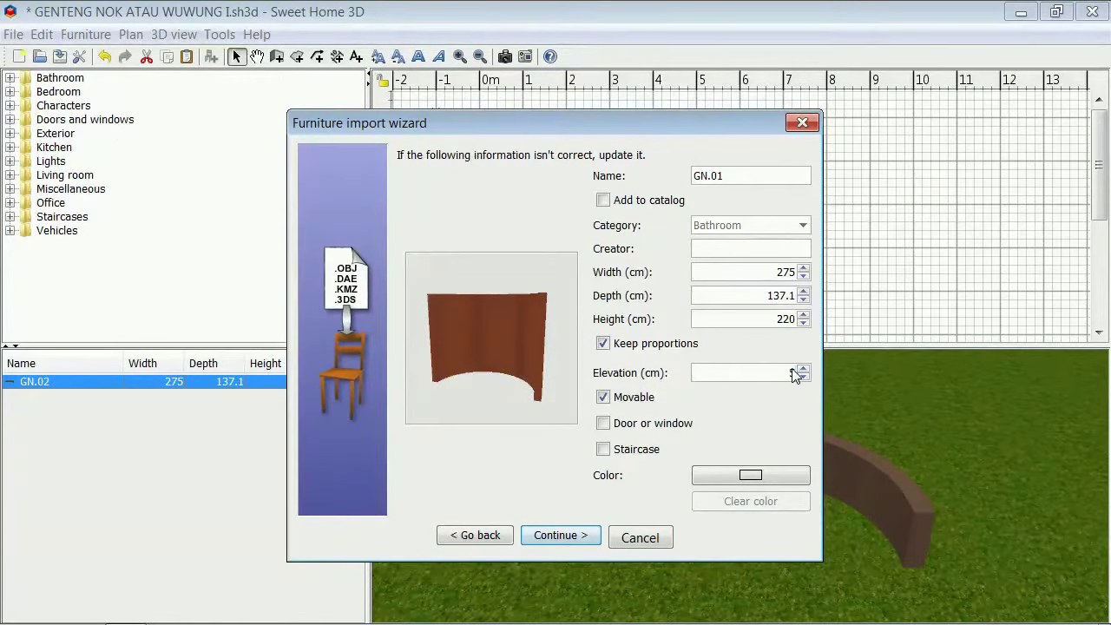
text(50)
click(551, 540)
click(551, 540)
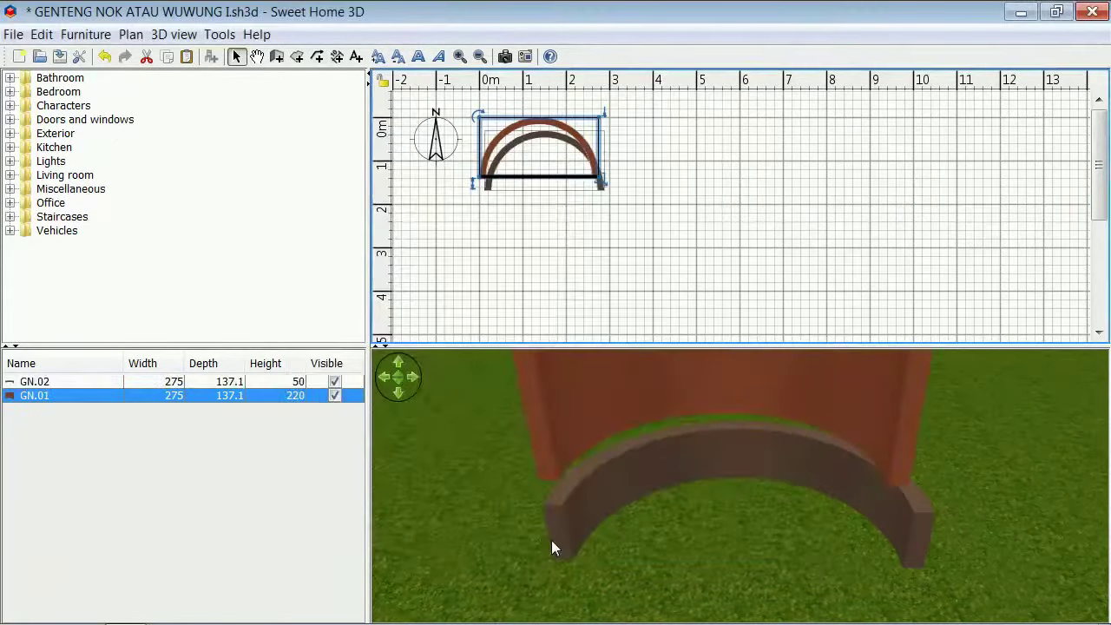
- Position the GN.01 piece at X 150 cm and Y 100 cm
right_click(518, 309)
click(539, 382)
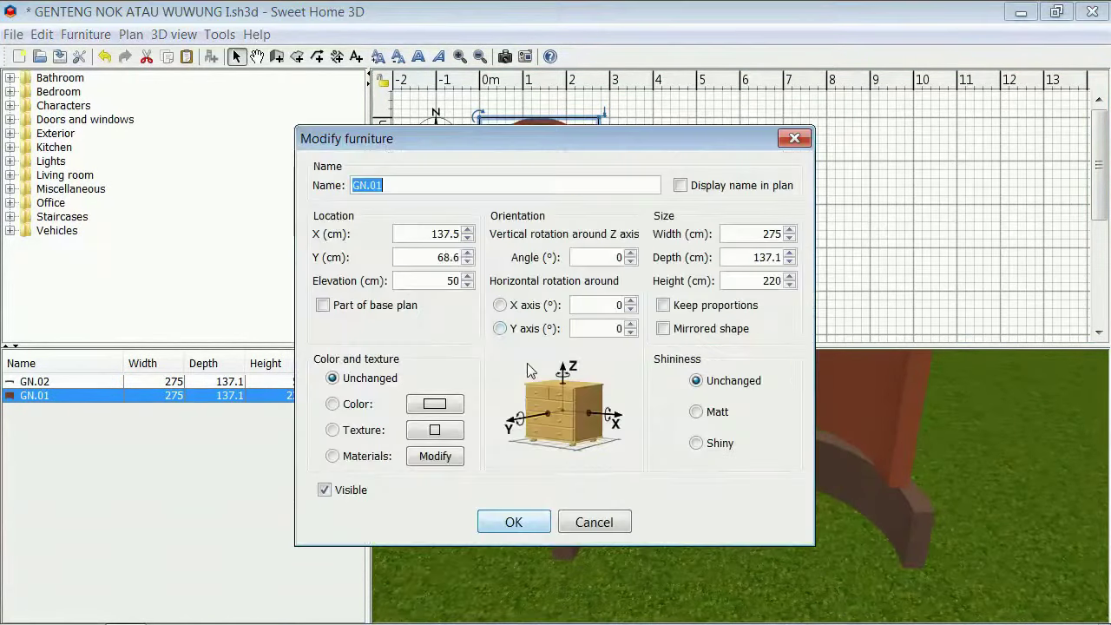
click(438, 234)
text(-15)
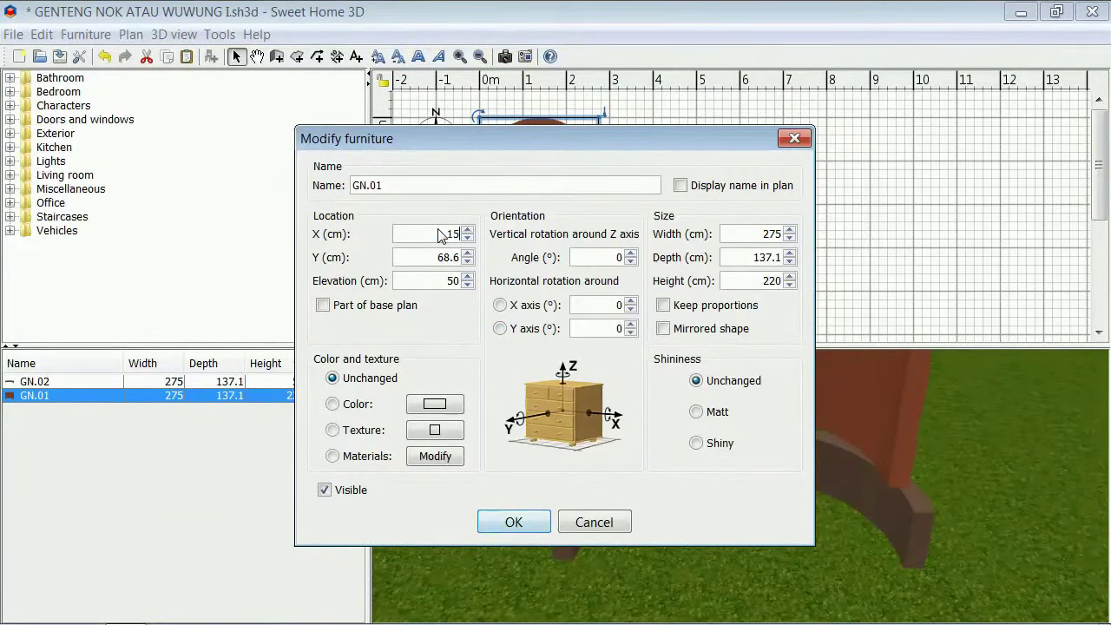
text(0)
click(447, 258)
text(1)
click(511, 521)
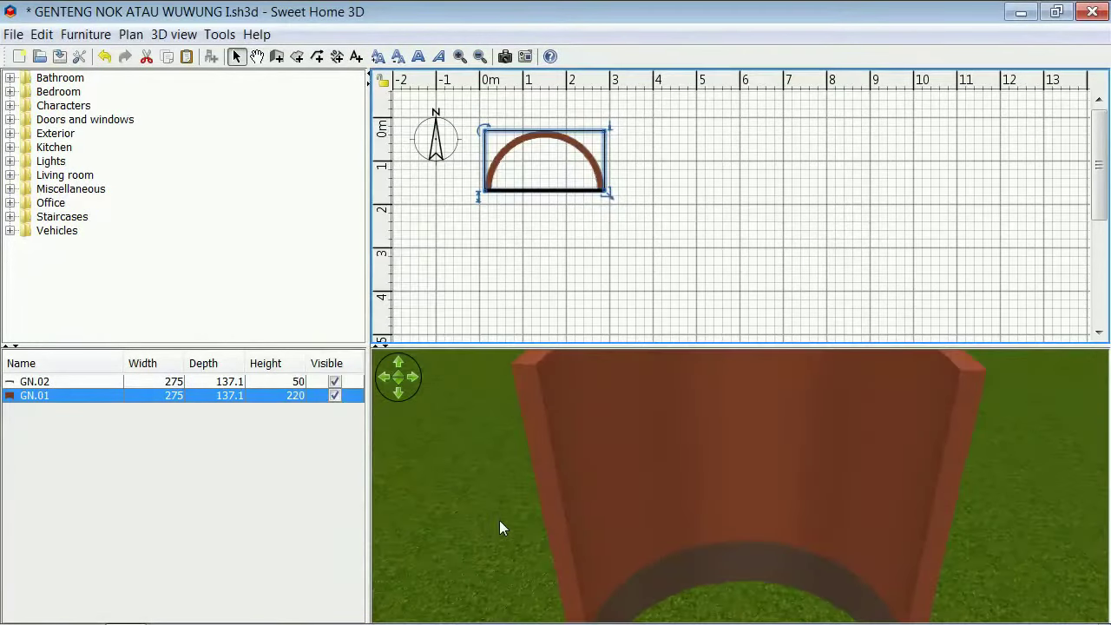
- Scale the GN.02 piece proportionally to a width of 280 cm, and set its height to 50 cm with proportions unlocked
click(397, 395)
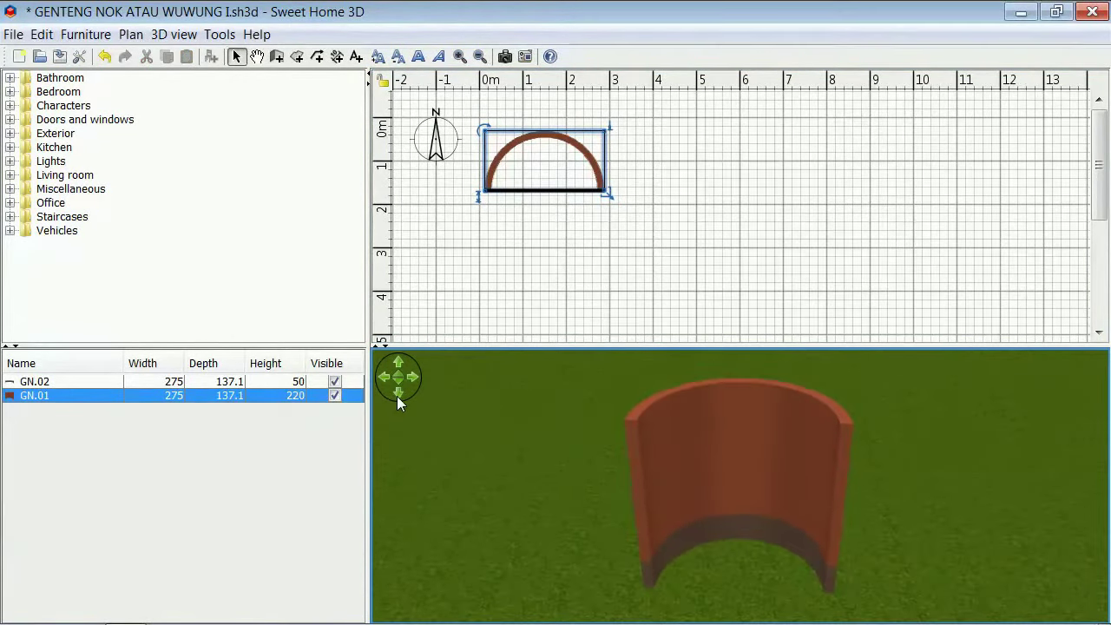
click(319, 386)
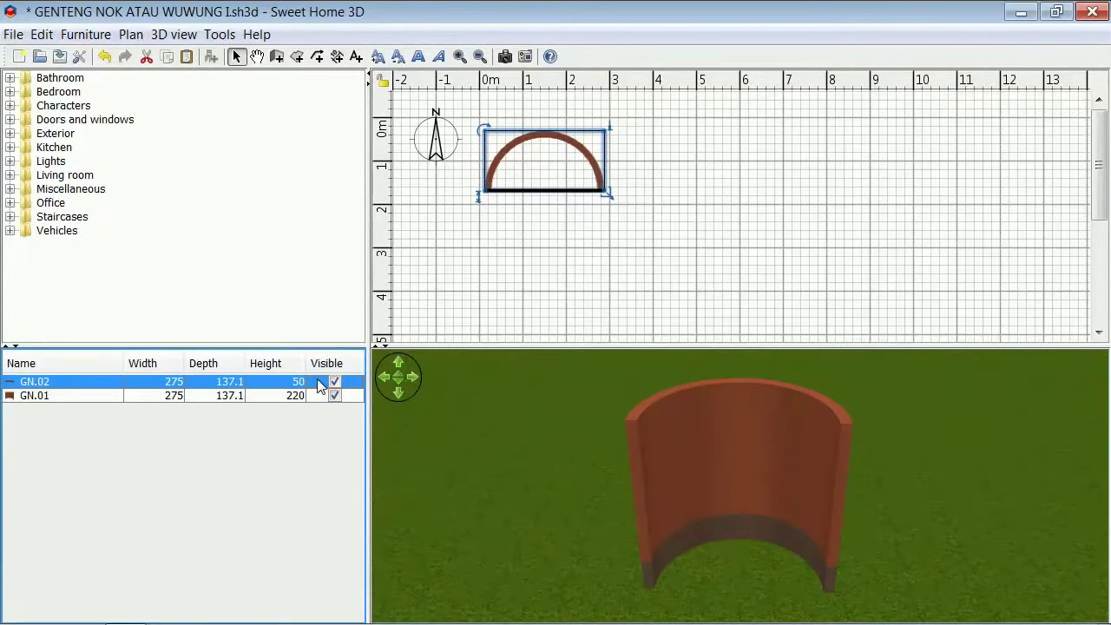
right_click(512, 273)
click(538, 384)
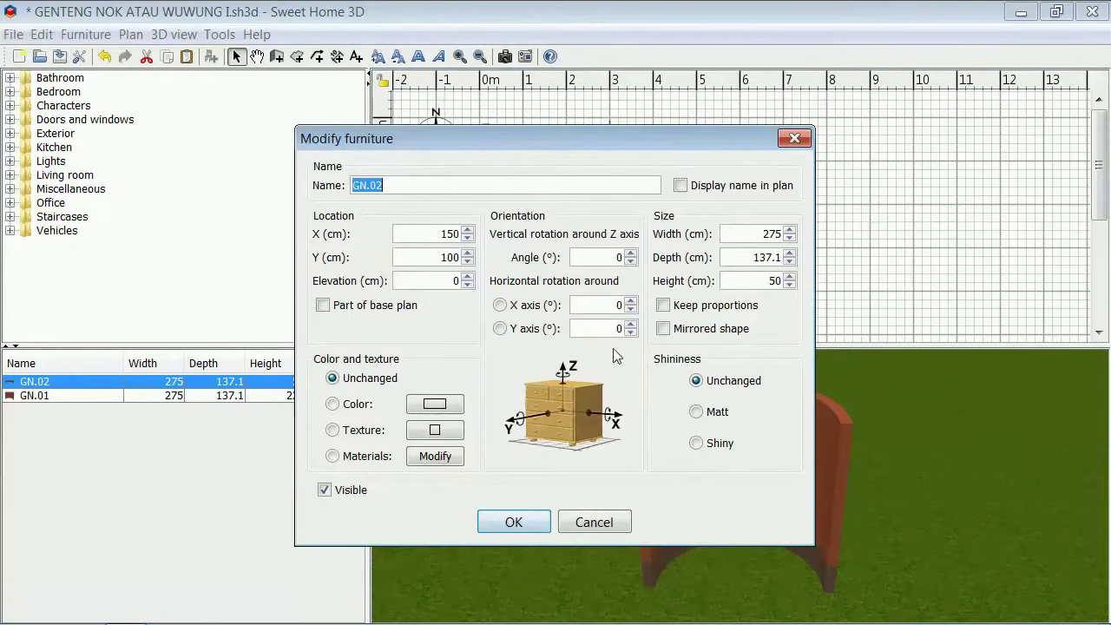
click(663, 305)
double_click(769, 236)
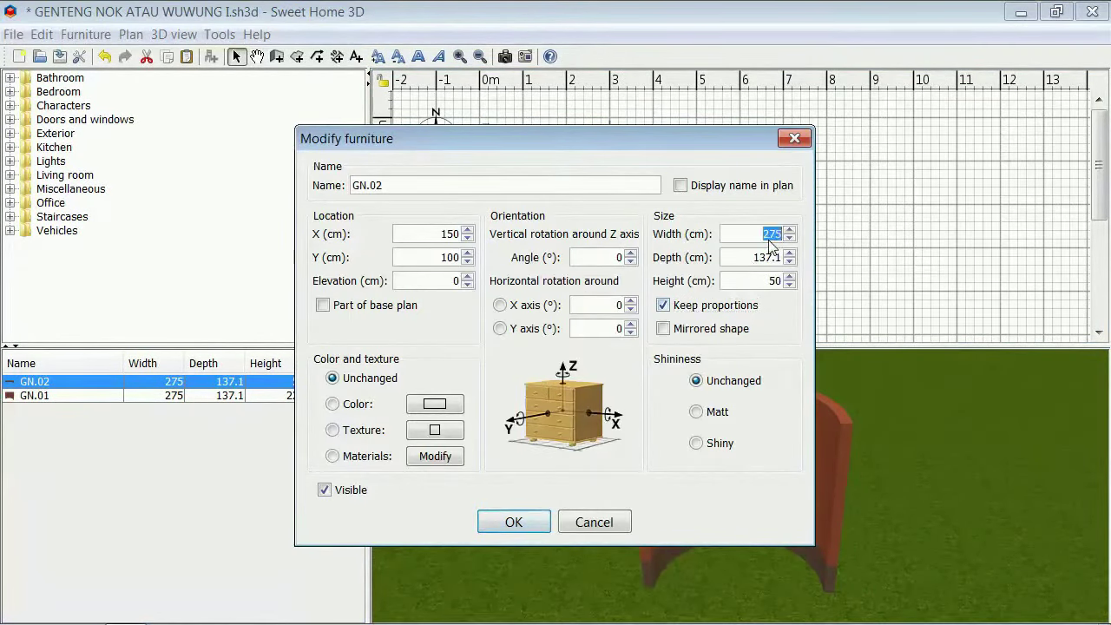
text(280)
click(704, 308)
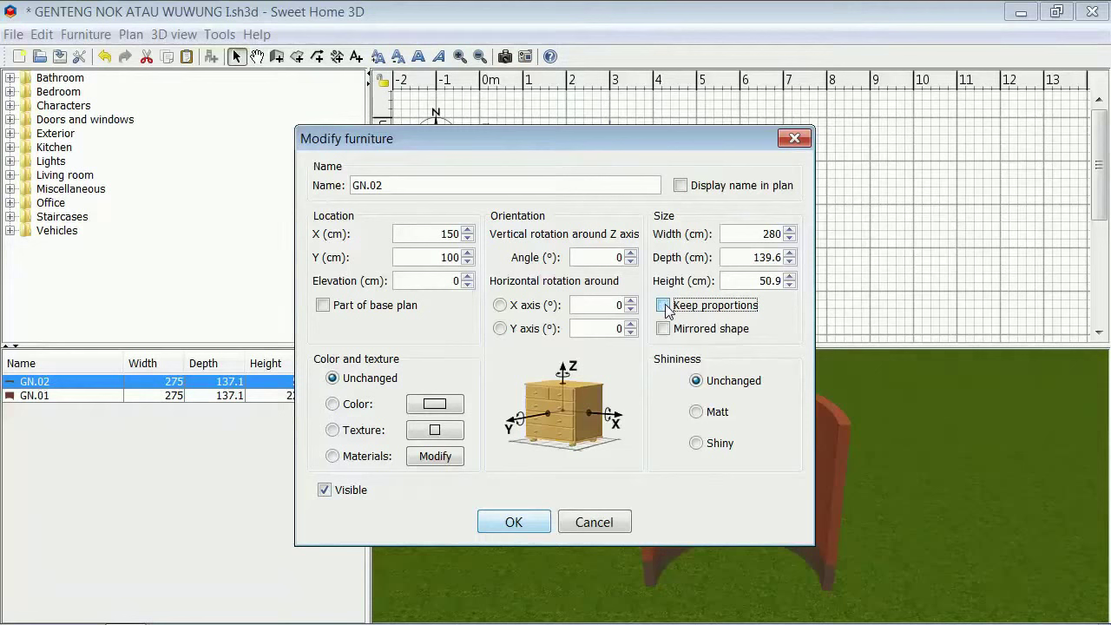
double_click(768, 281)
text(50)
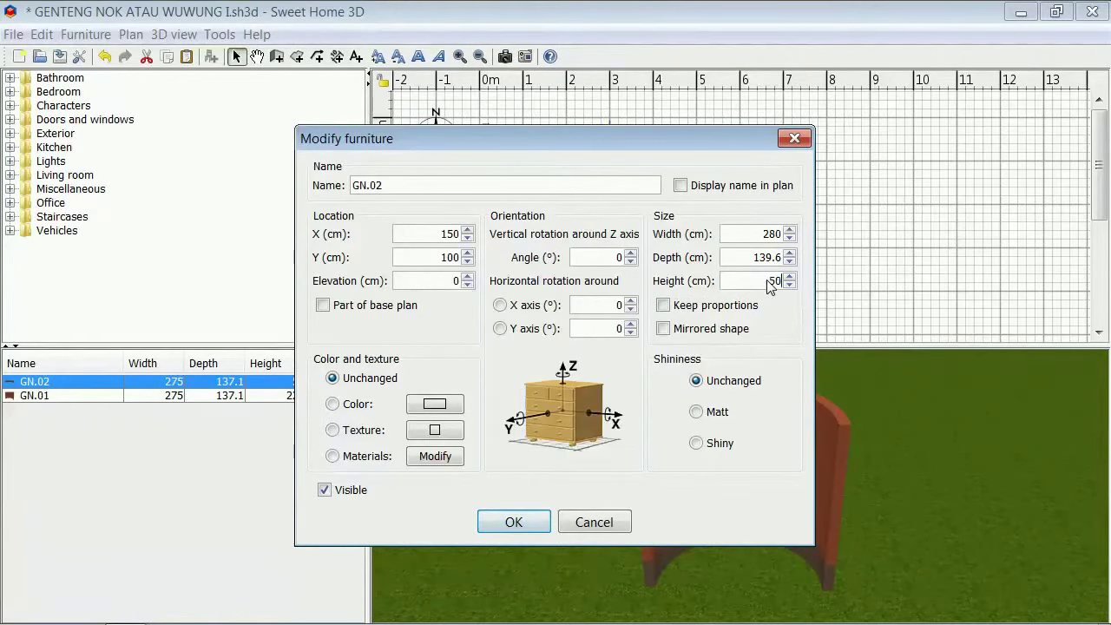
click(532, 525)
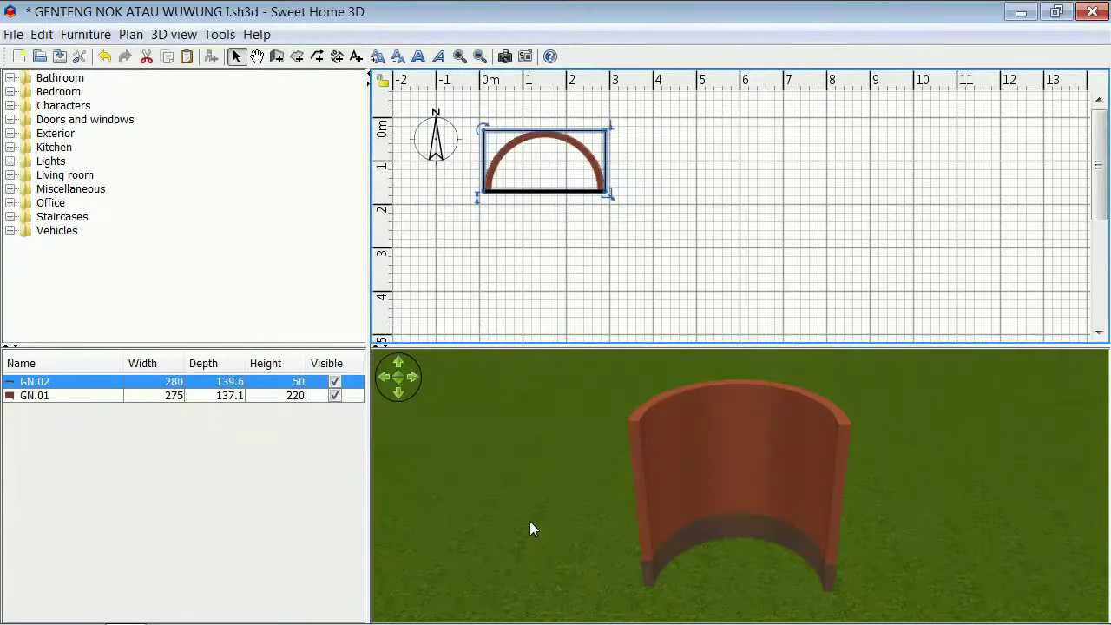
- Scale the GN.01 piece proportionally to a width of 260 cm, and set its height to 220 cm with proportions unlocked
click(265, 395)
right_click(539, 280)
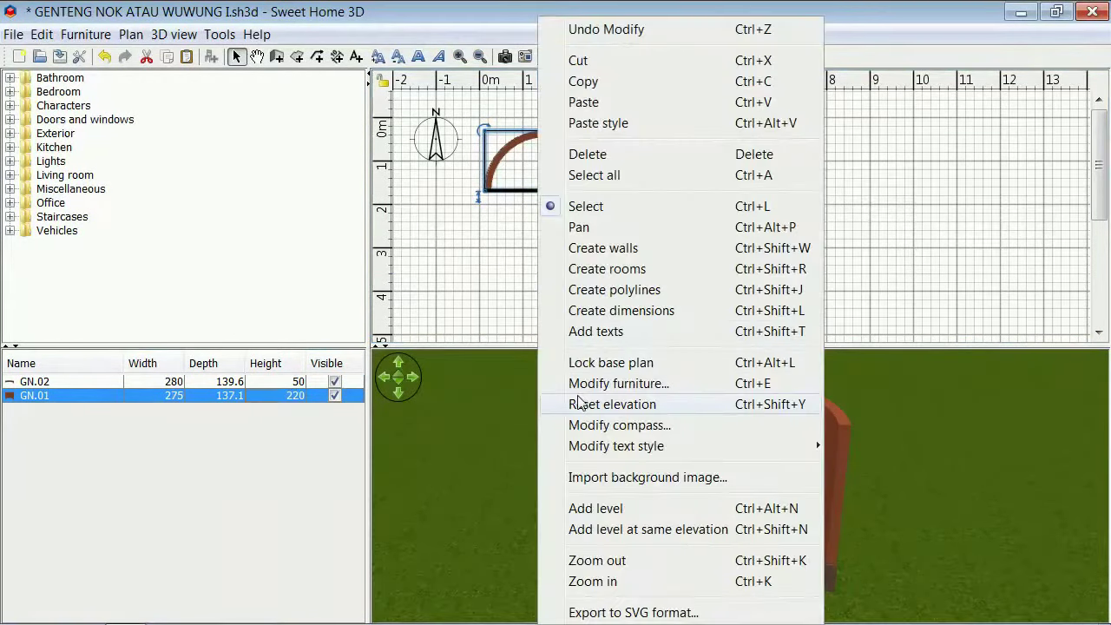
click(575, 388)
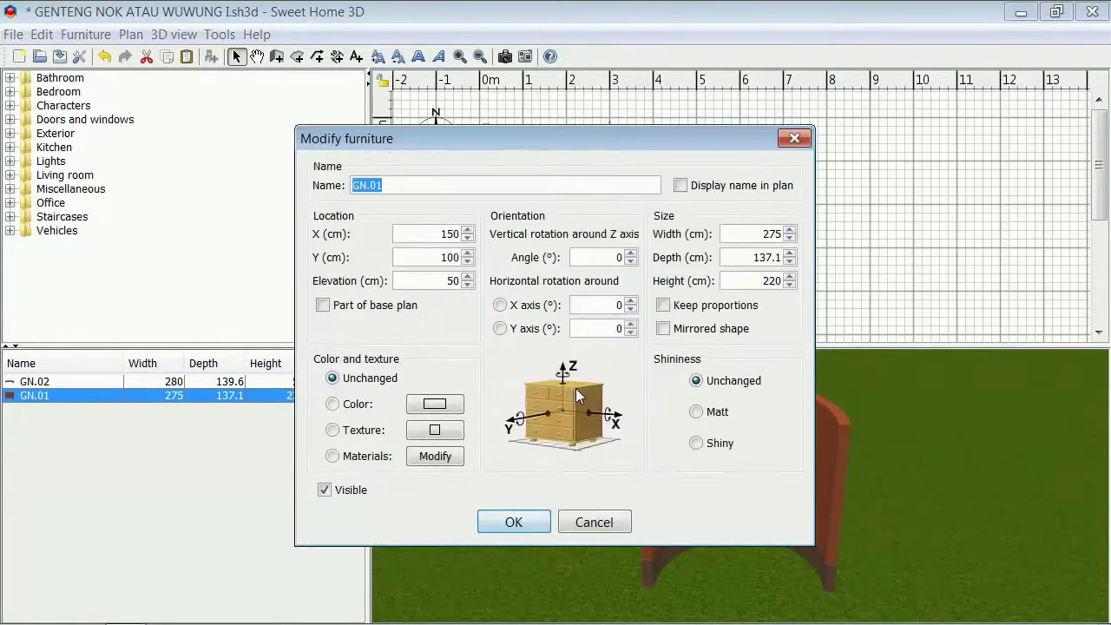
click(664, 306)
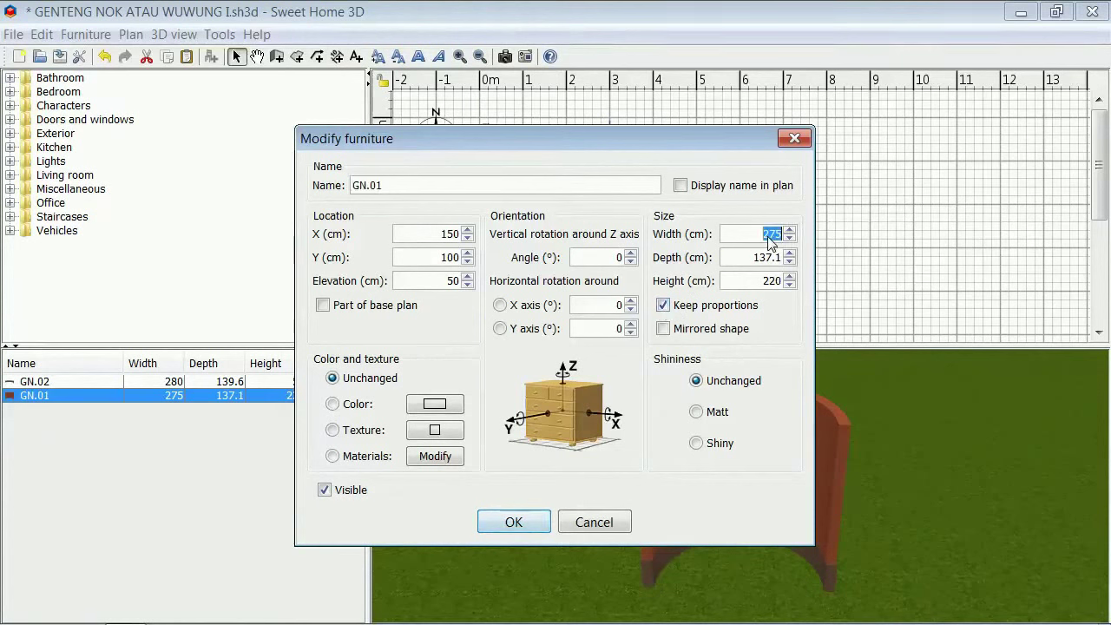
text(26)
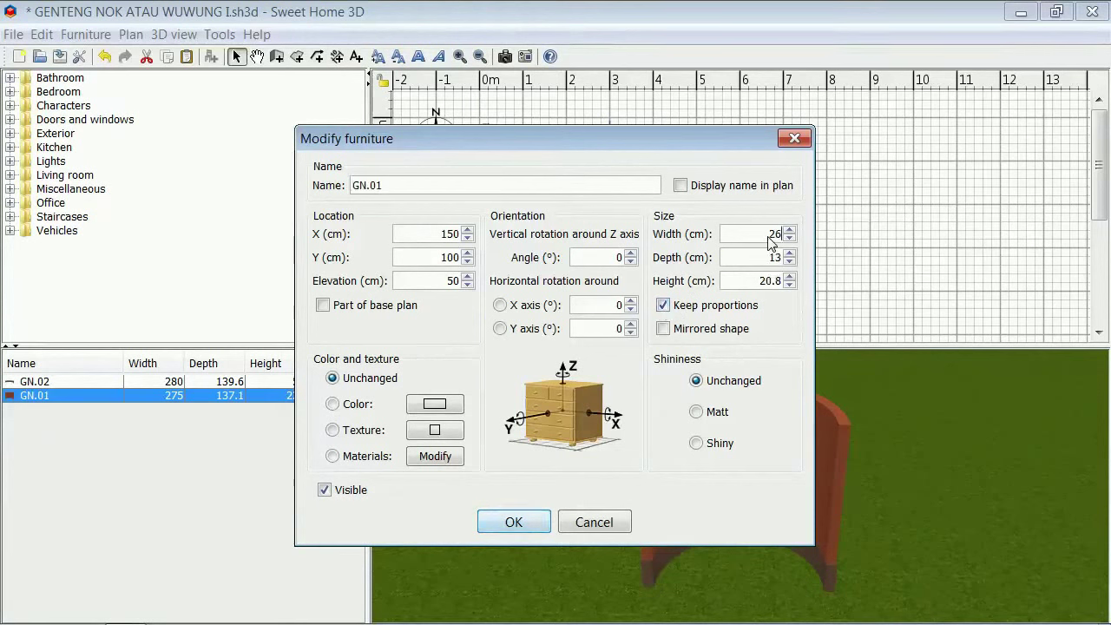
text(0)
click(665, 306)
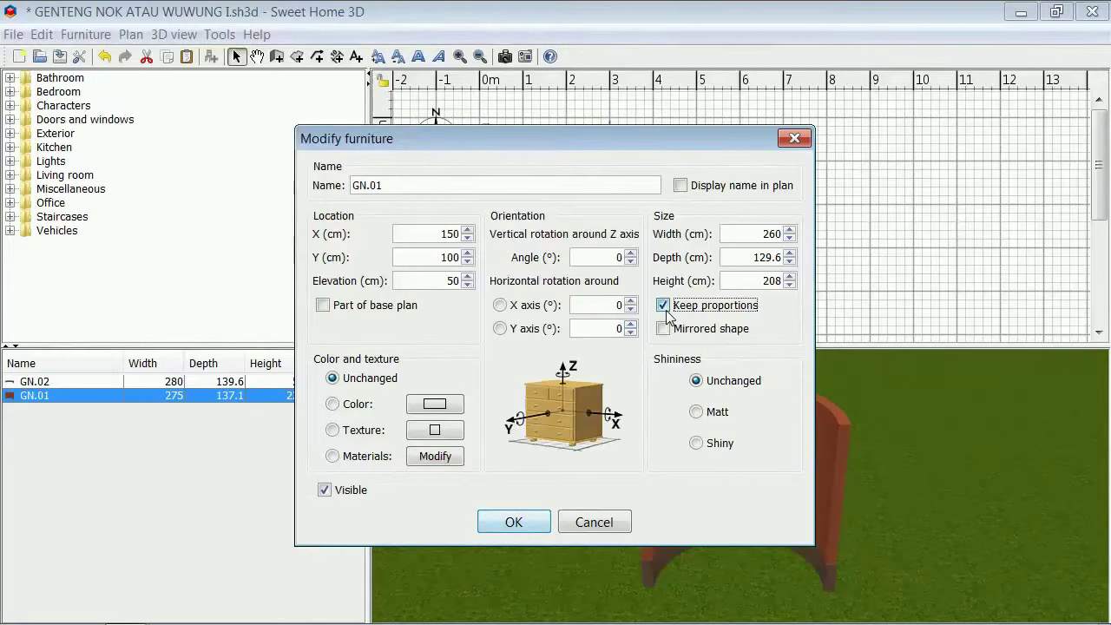
click(771, 283)
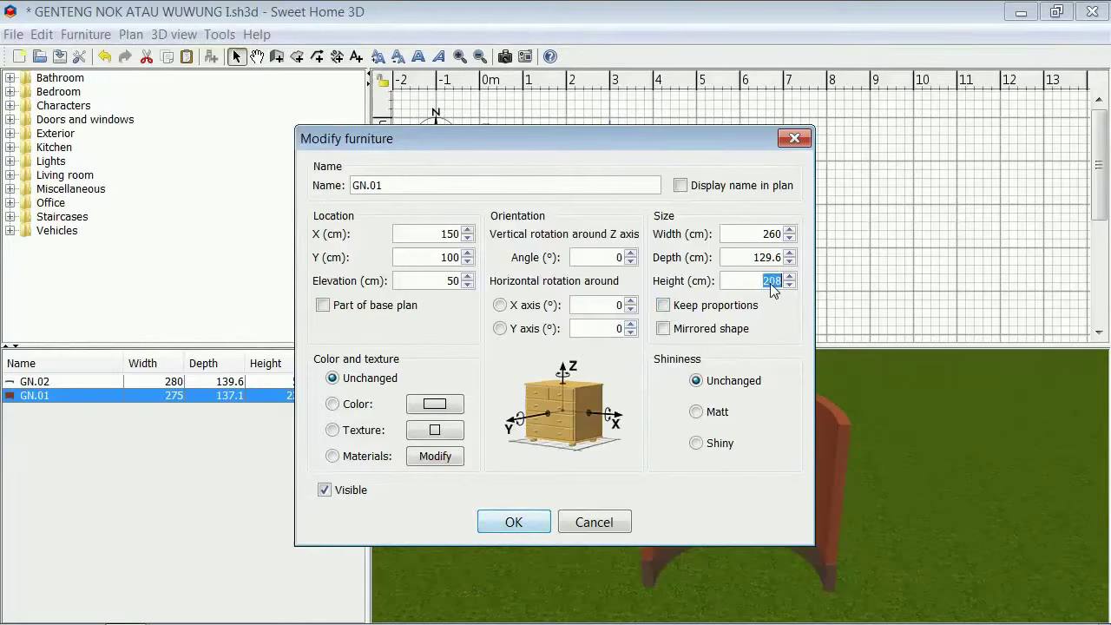
text(220)
click(524, 519)
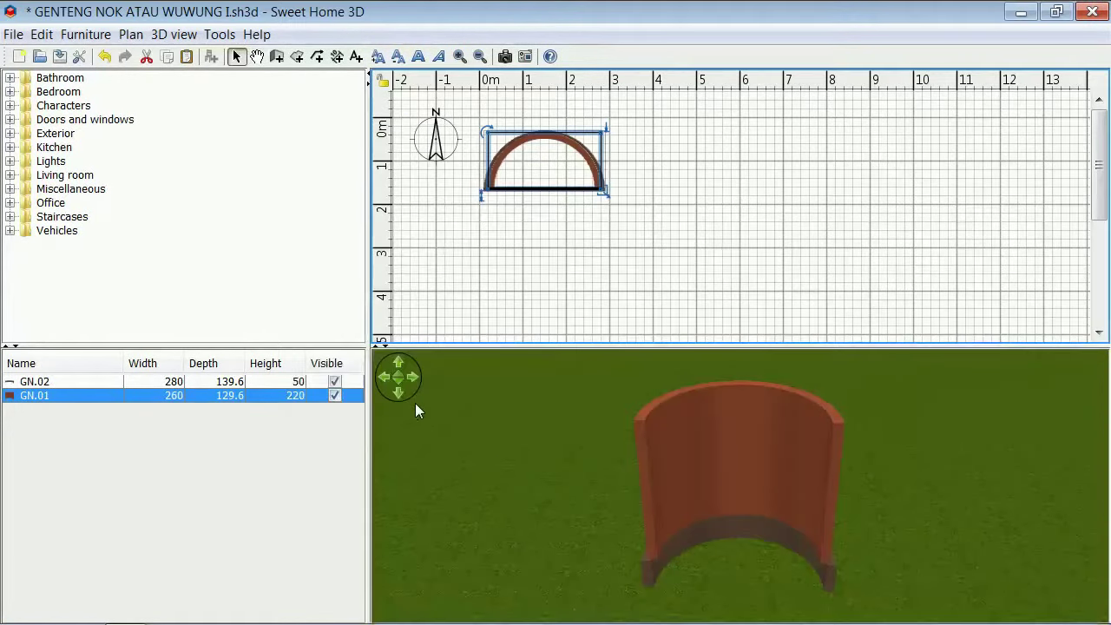
- Shift the GN.01 piece to Y 103.5 cm
click(398, 363)
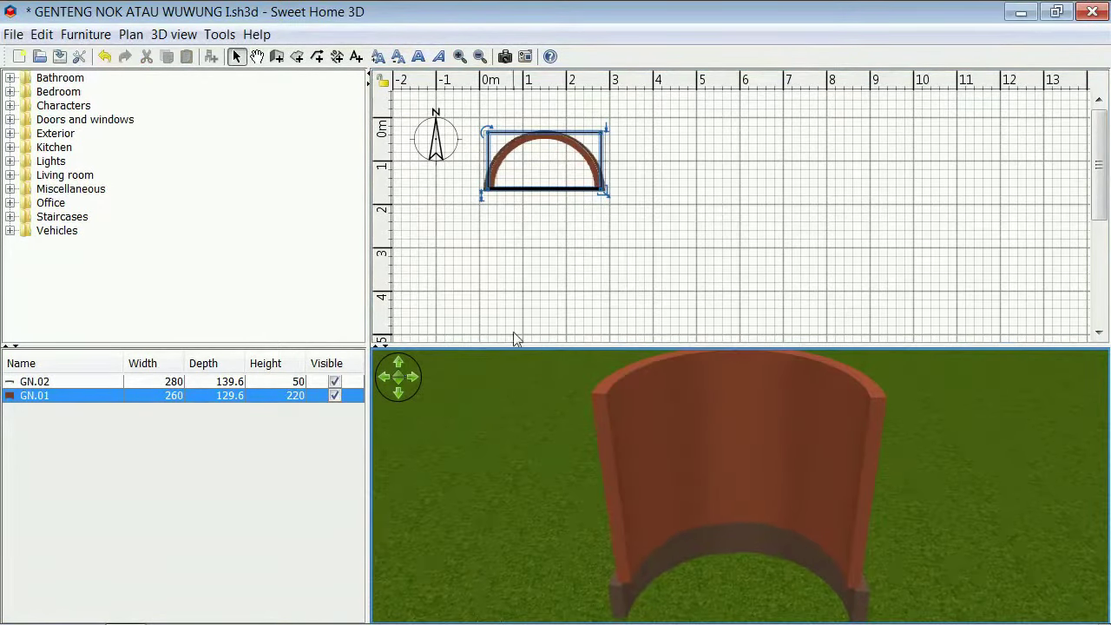
right_click(513, 338)
click(526, 386)
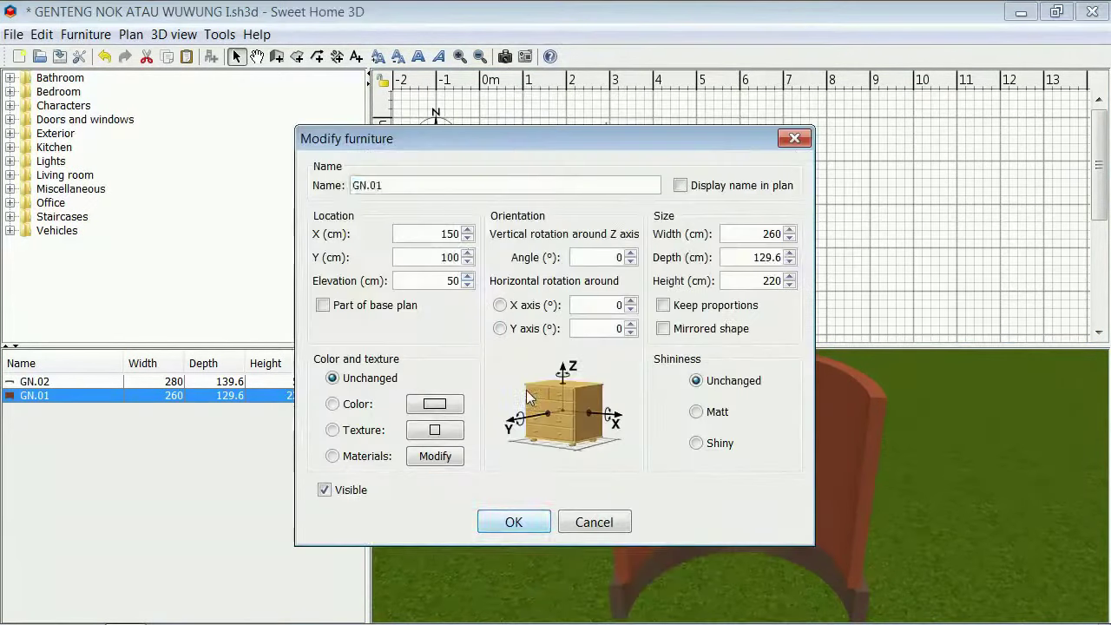
click(469, 257)
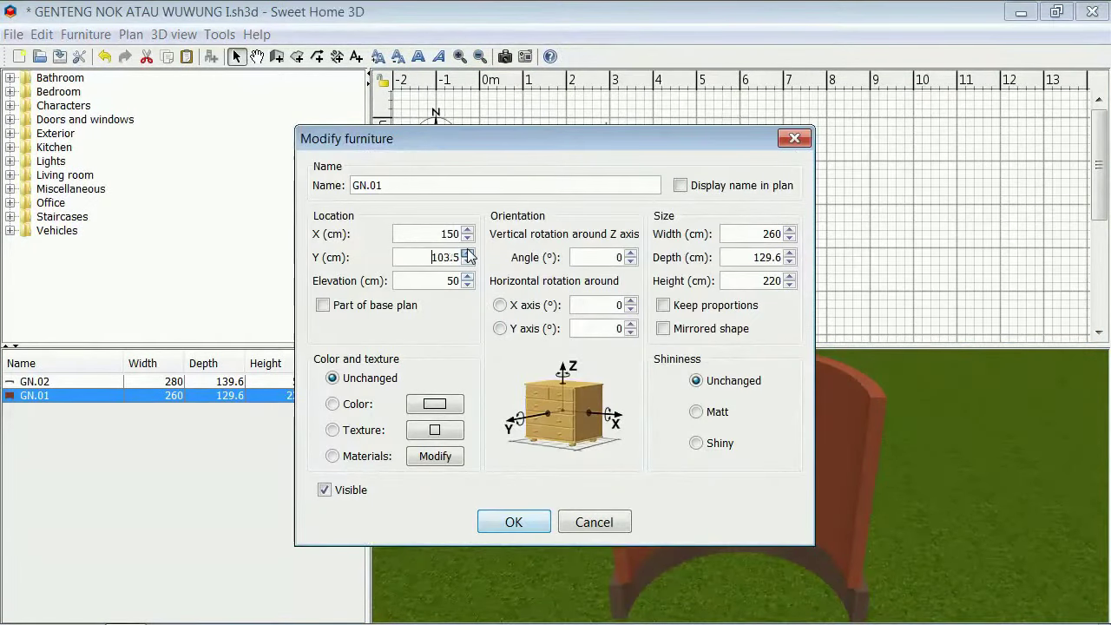
click(510, 522)
- Duplicate the dark GN.02 arch by copying it and pasting the copy into the plan
drag(418, 386, 409, 387)
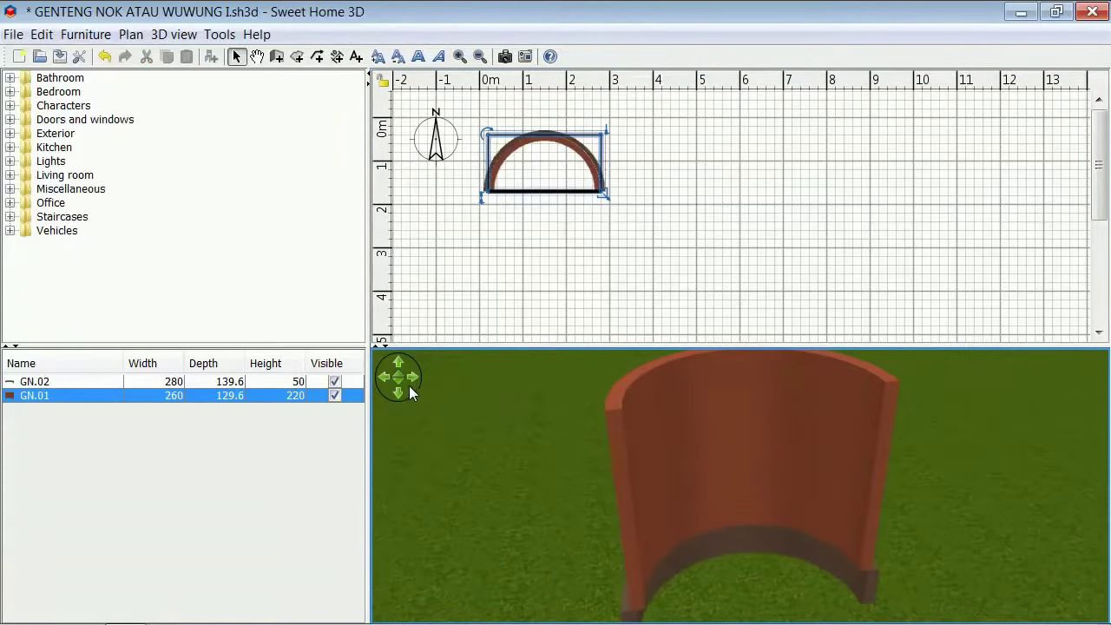
click(399, 395)
click(416, 374)
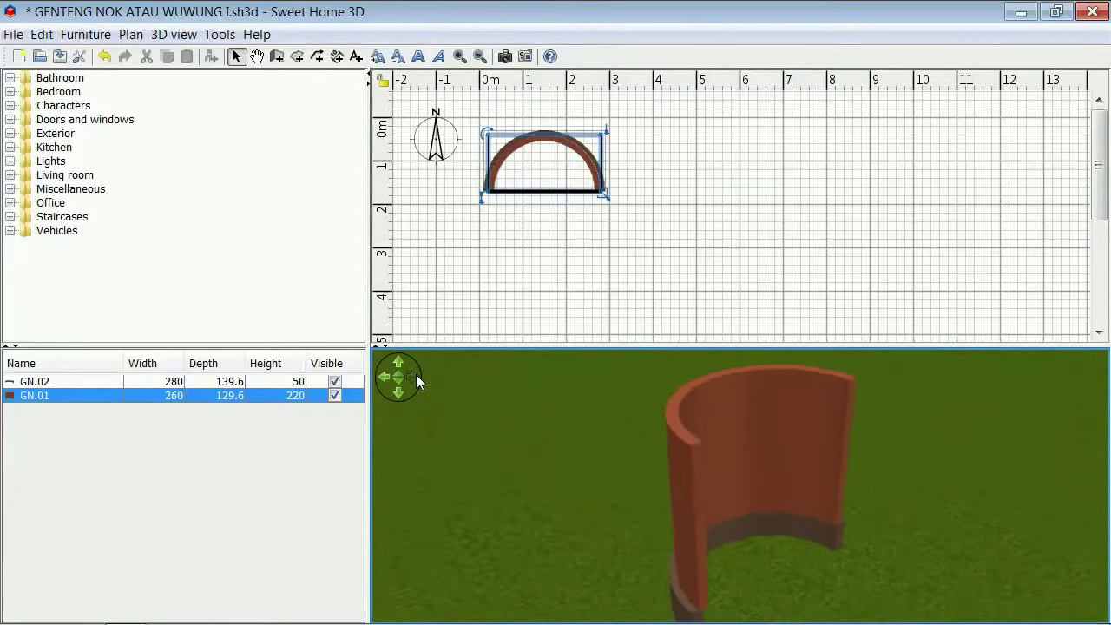
drag(416, 376, 415, 379)
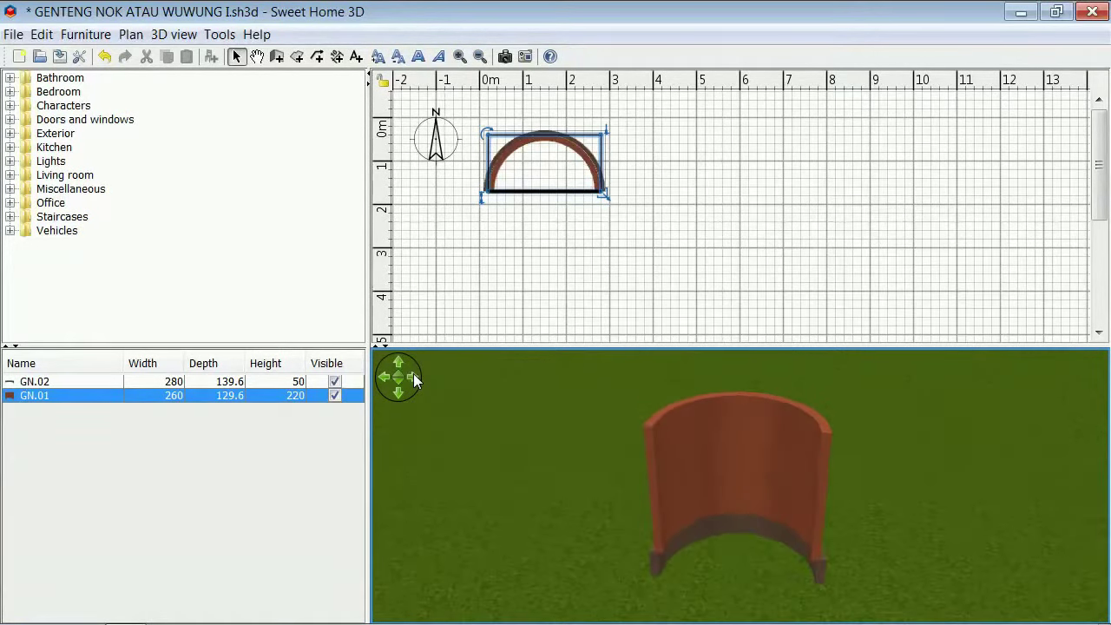
click(320, 383)
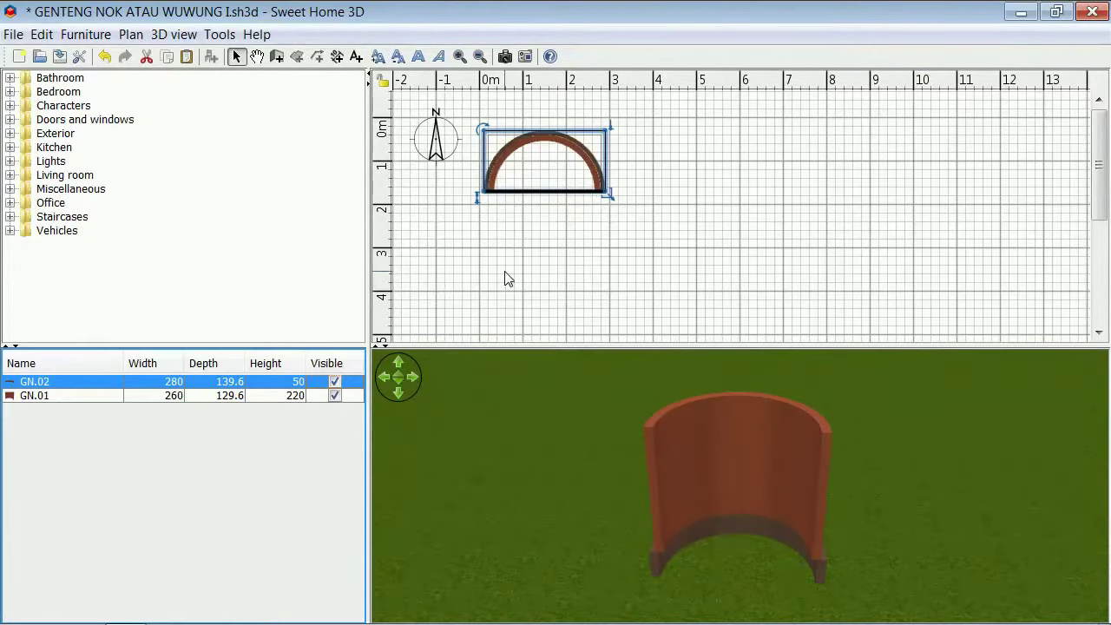
right_click(507, 278)
click(545, 81)
right_click(536, 276)
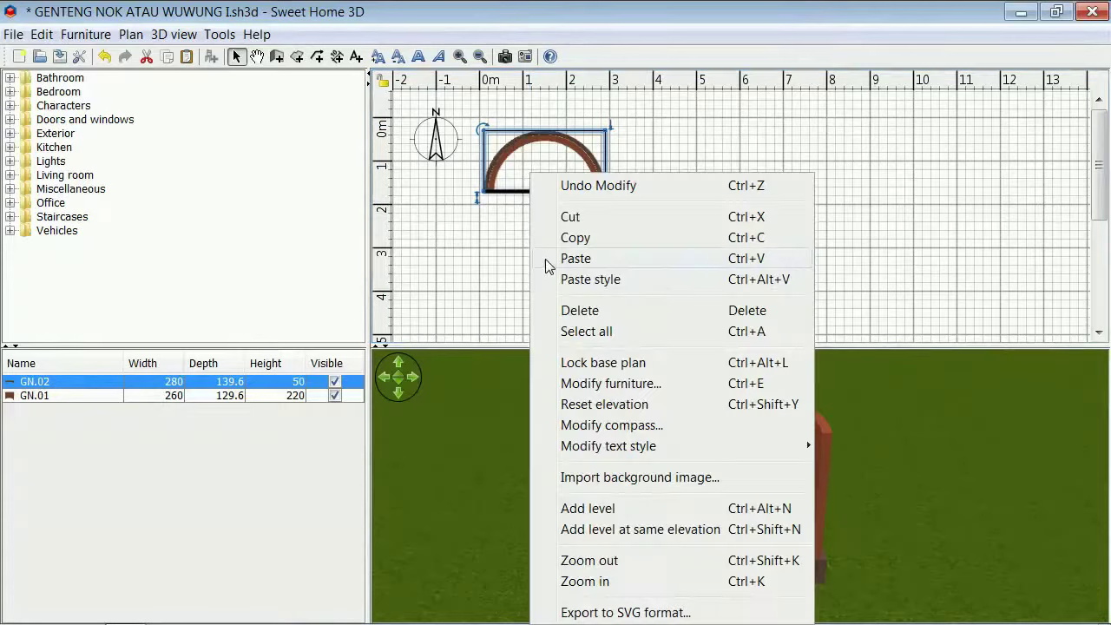
click(547, 259)
- Scale the pasted GN.02 arch to a width of 240 cm with its proportions kept
right_click(549, 265)
click(579, 386)
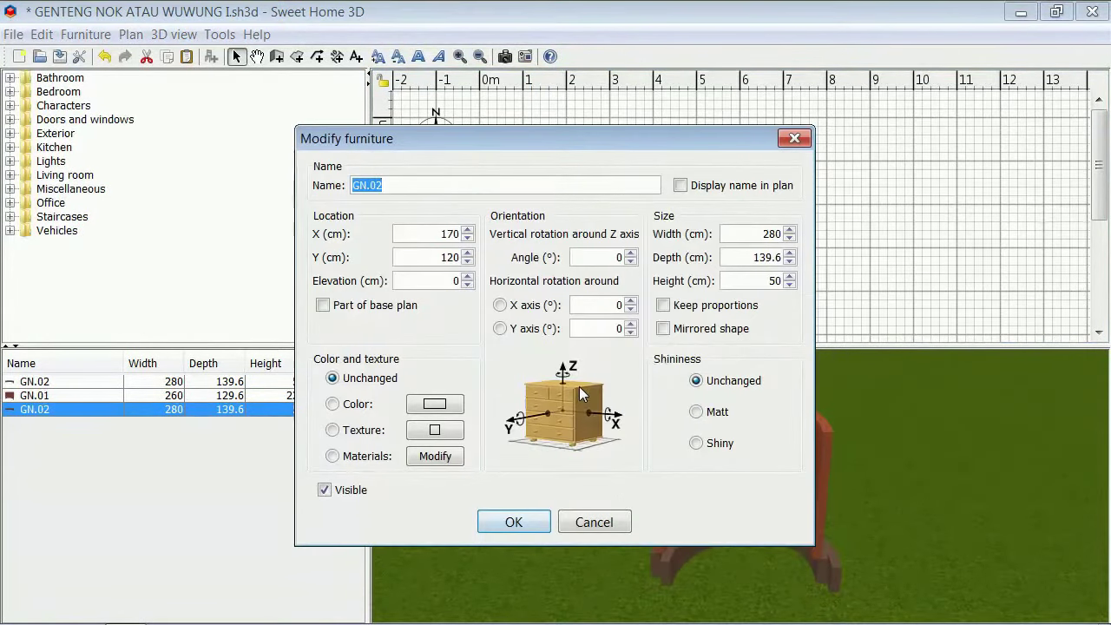
click(663, 305)
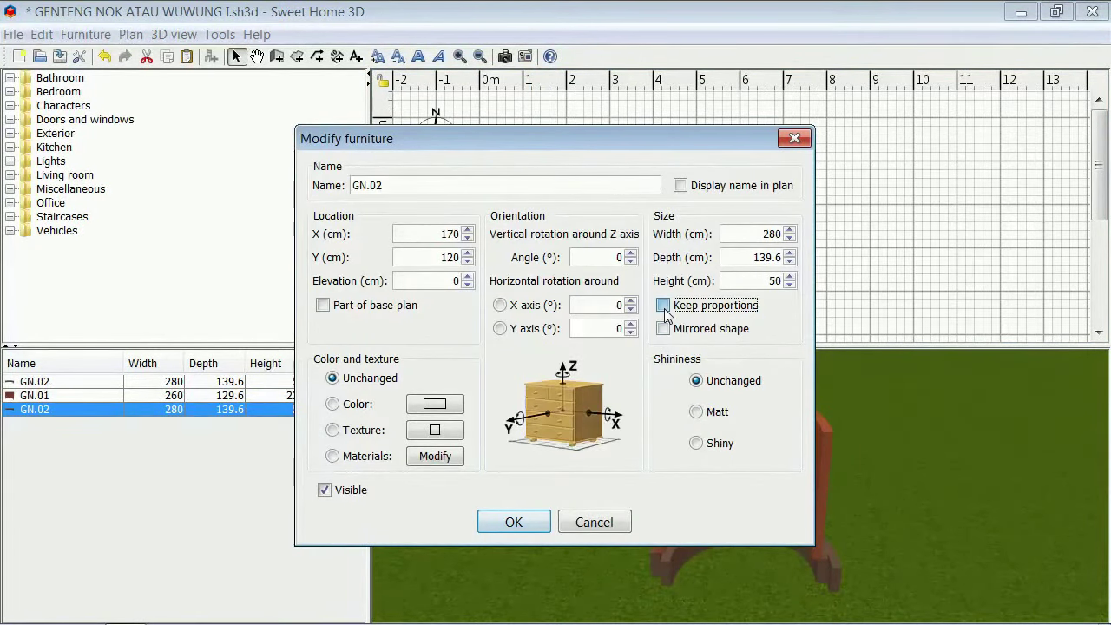
double_click(773, 235)
text(2)
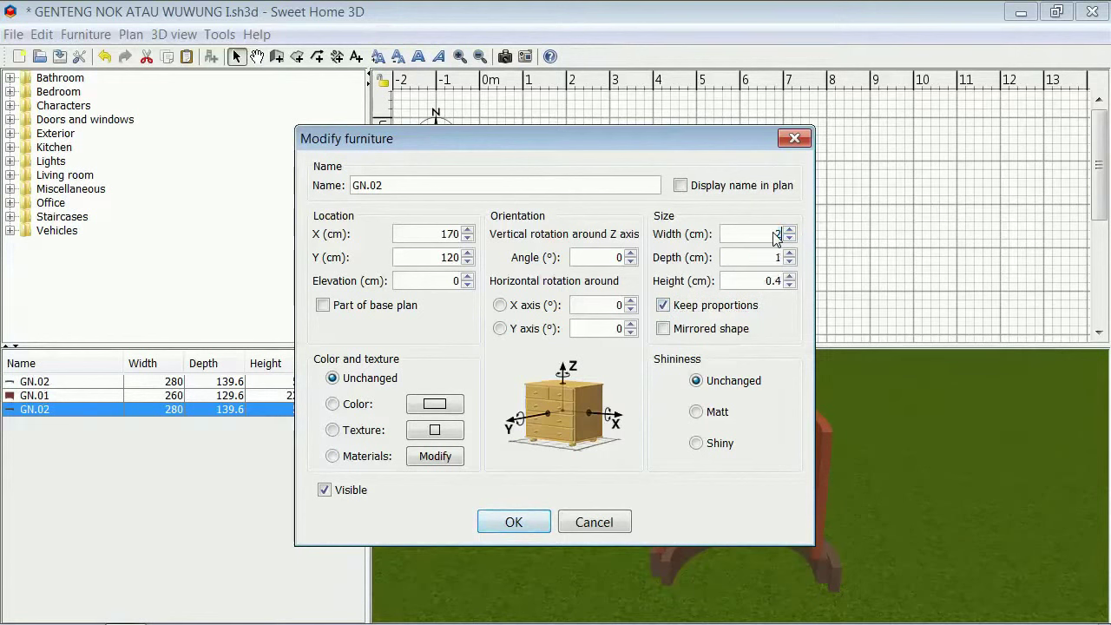
text(40)
- Unlock the proportions of the GN.02 copy and set its height to 30 cm and its elevation to 270 cm
key(Tab)
key(Tab)
key(Tab)
key(space)
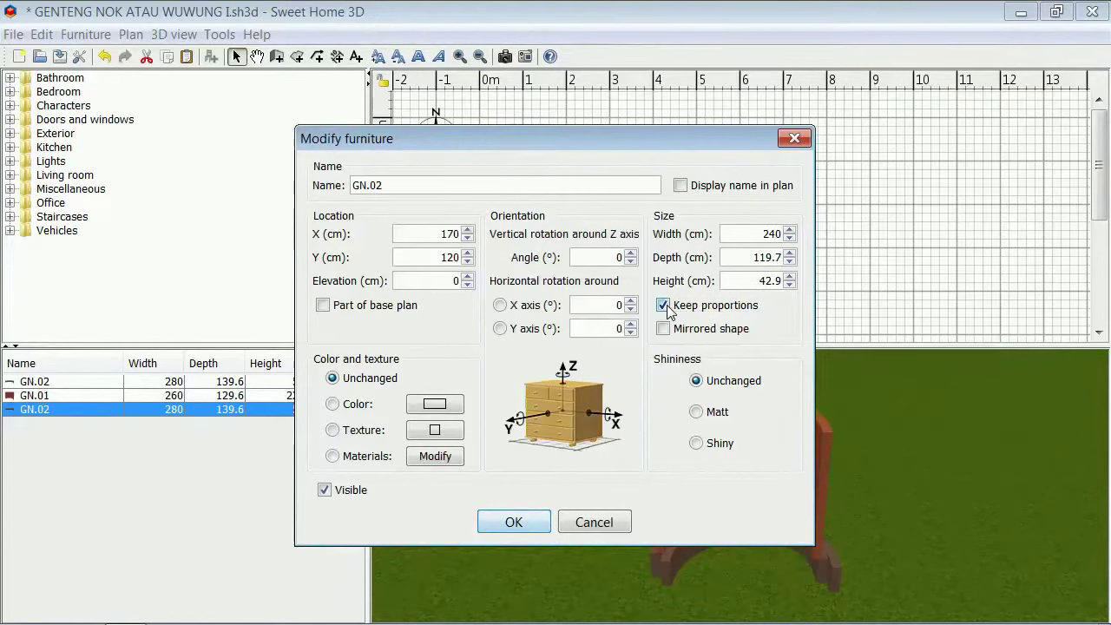
double_click(770, 280)
text(30)
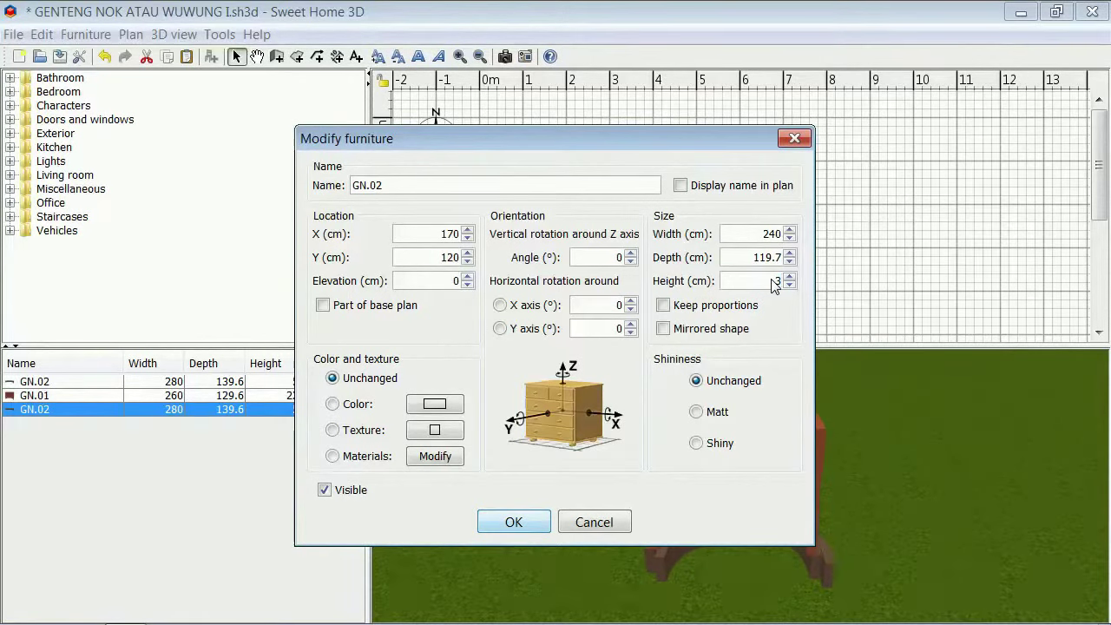
click(443, 280)
text(270)
click(498, 529)
- Move the GN.02 copy to X 150 cm and adjust its Y so its straight base lines up with the other arches
right_click(472, 310)
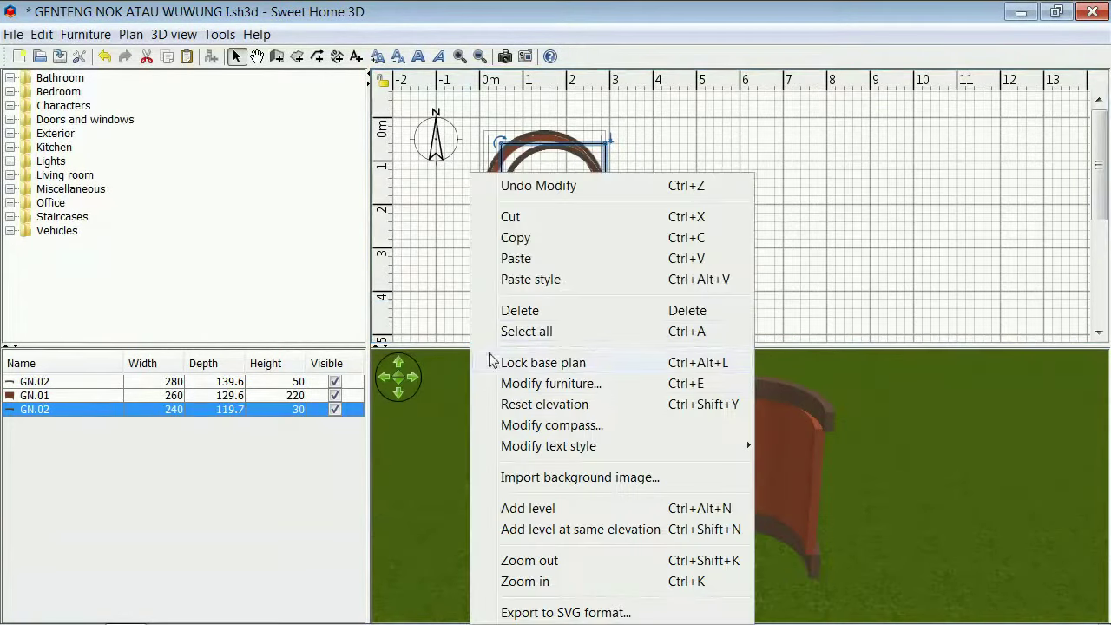
click(499, 382)
double_click(448, 242)
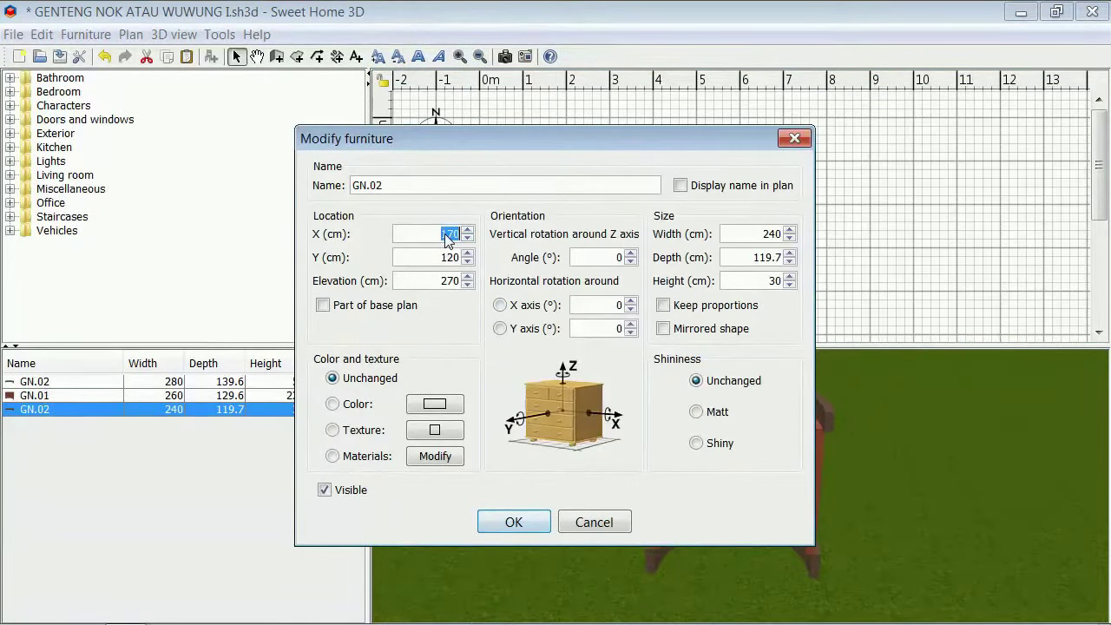
text(150)
double_click(447, 258)
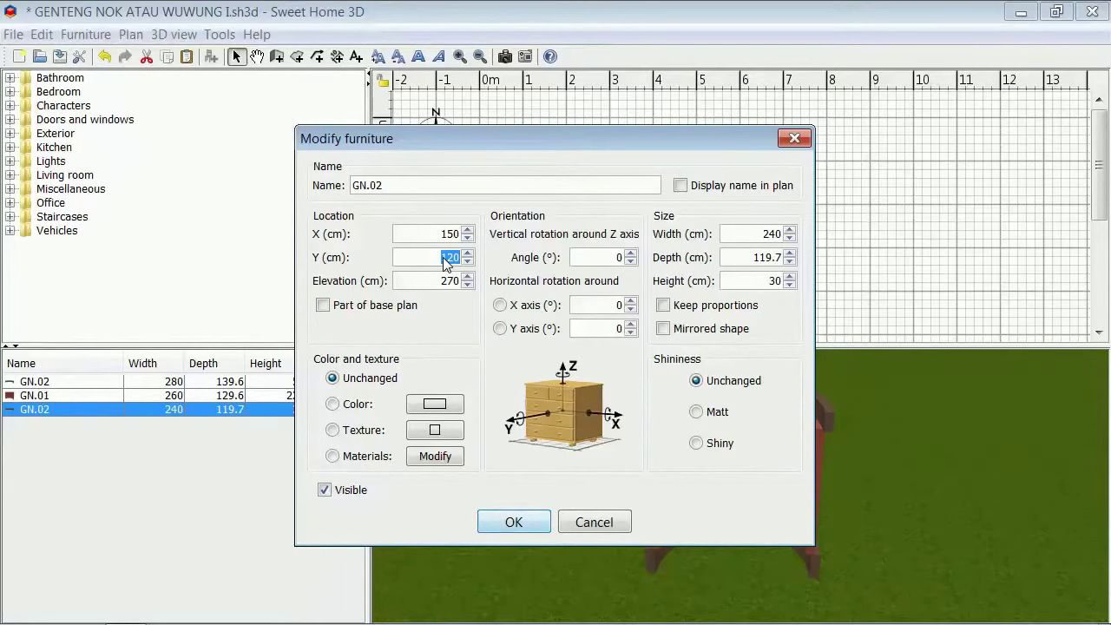
text(11)
click(505, 525)
- Select all the pieces and export them as an OBJ file named GN.A in the SWEET HOME 3D folder
click(413, 377)
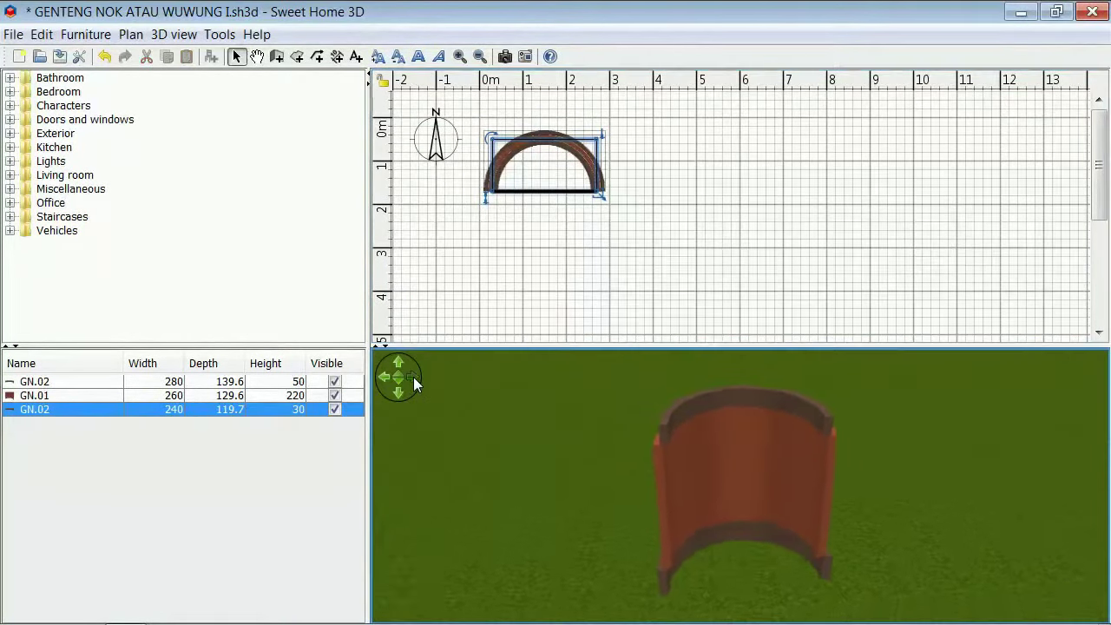
drag(414, 376, 413, 376)
right_click(452, 304)
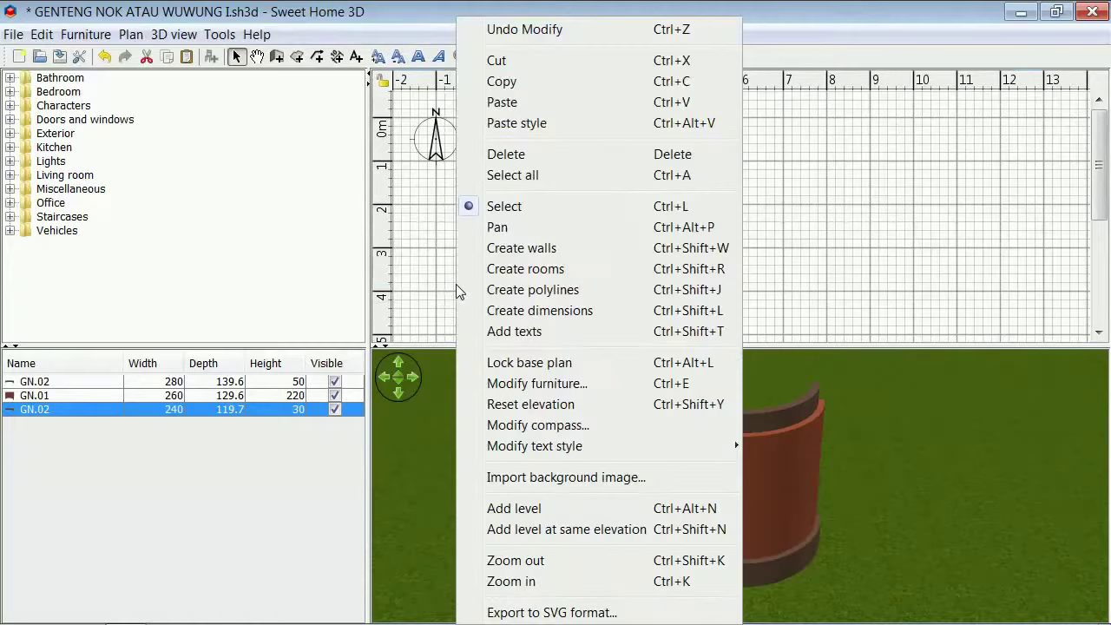
click(506, 176)
click(174, 34)
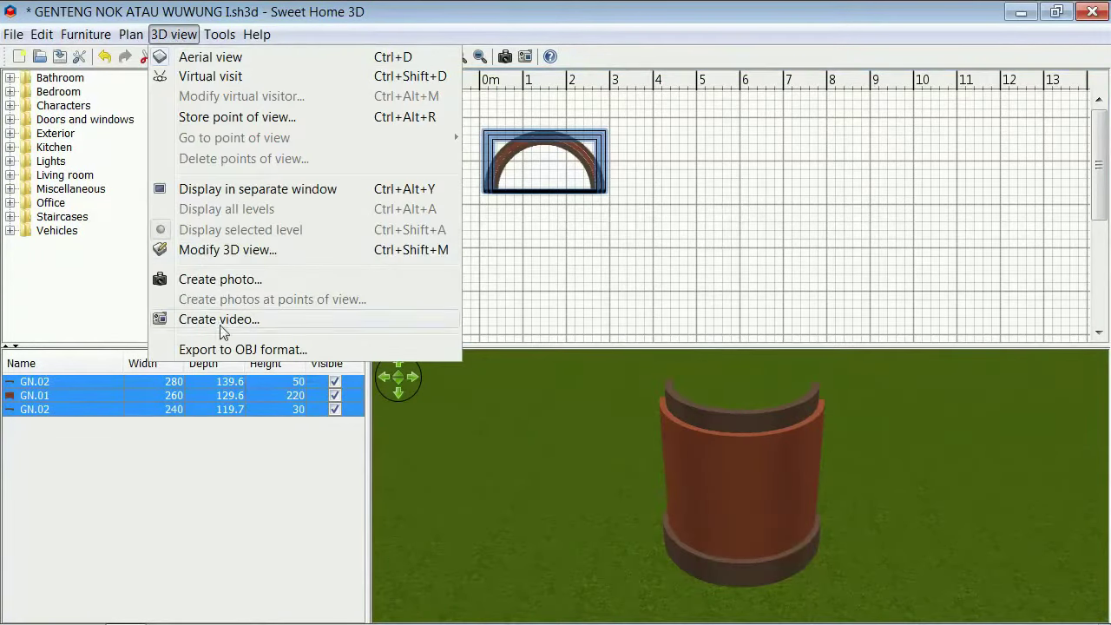
click(227, 352)
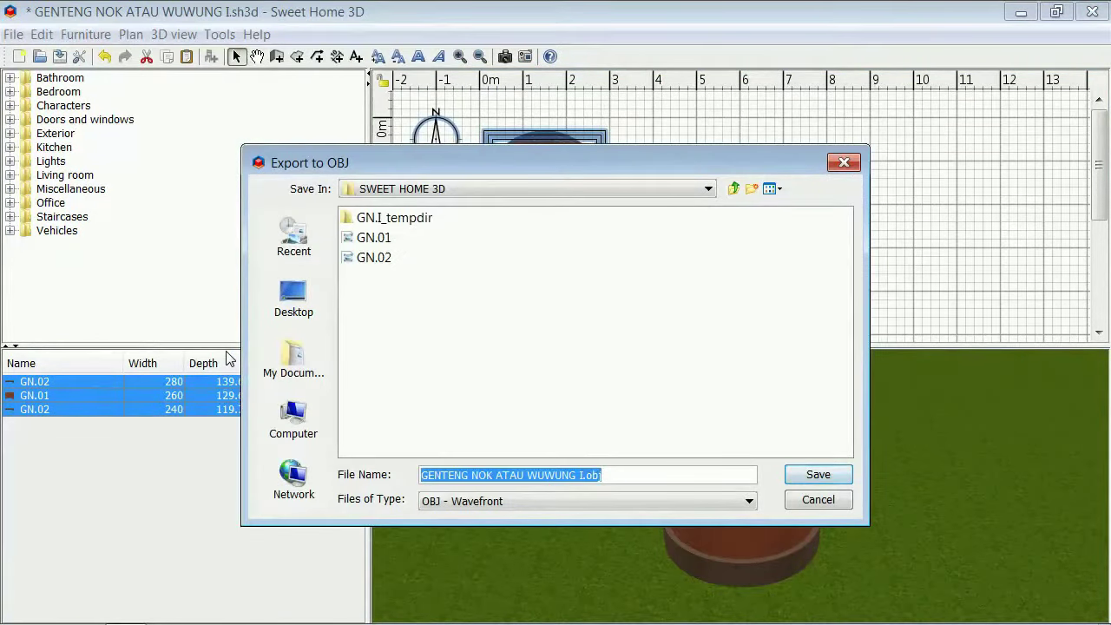
text(GN.A)
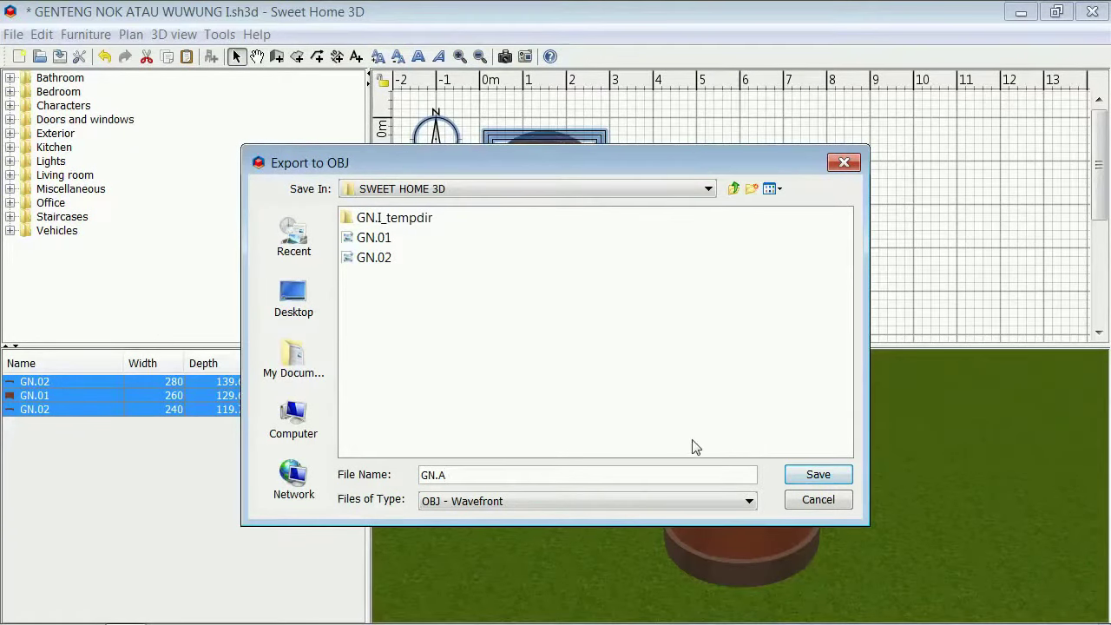
click(799, 480)
click(549, 372)
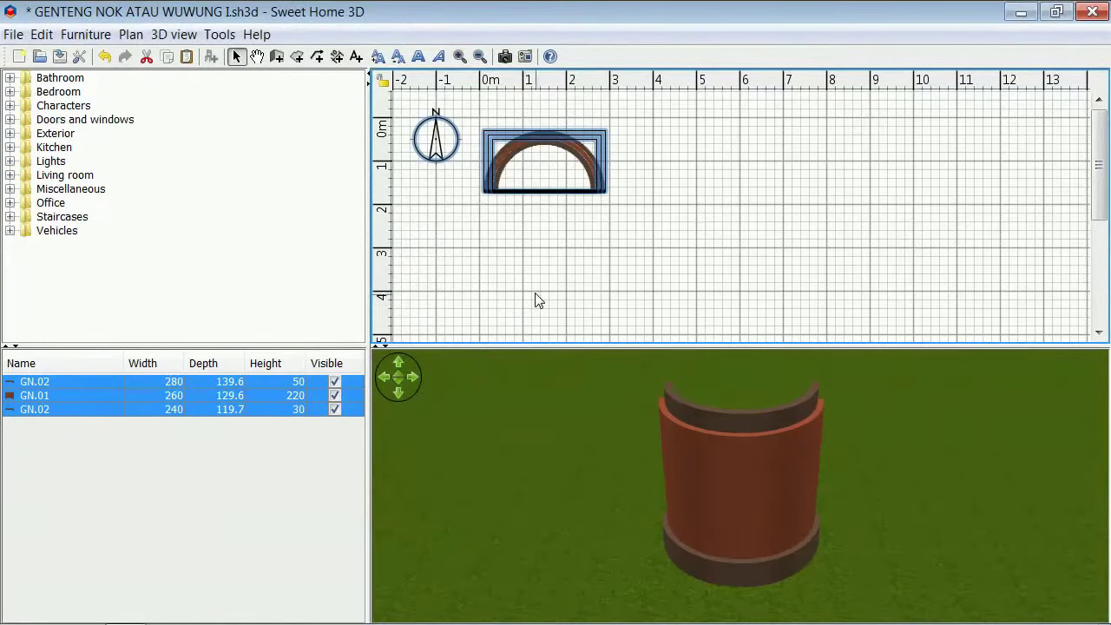
- Clear the three pieces from the plan and load GN.A.obj as the model for a furniture import
right_click(536, 297)
click(573, 269)
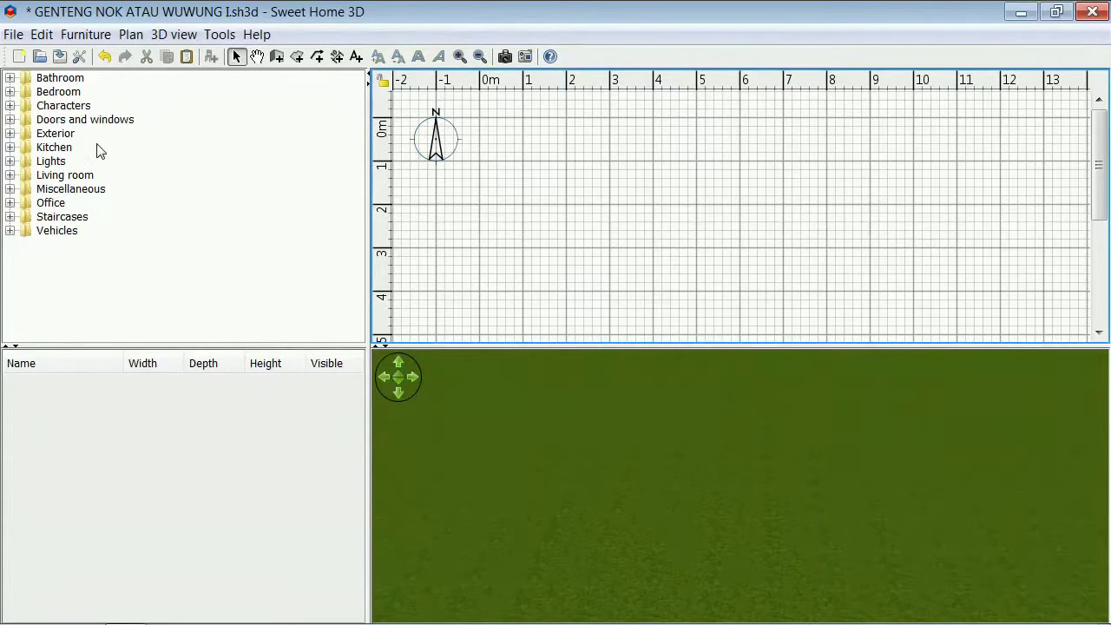
click(85, 35)
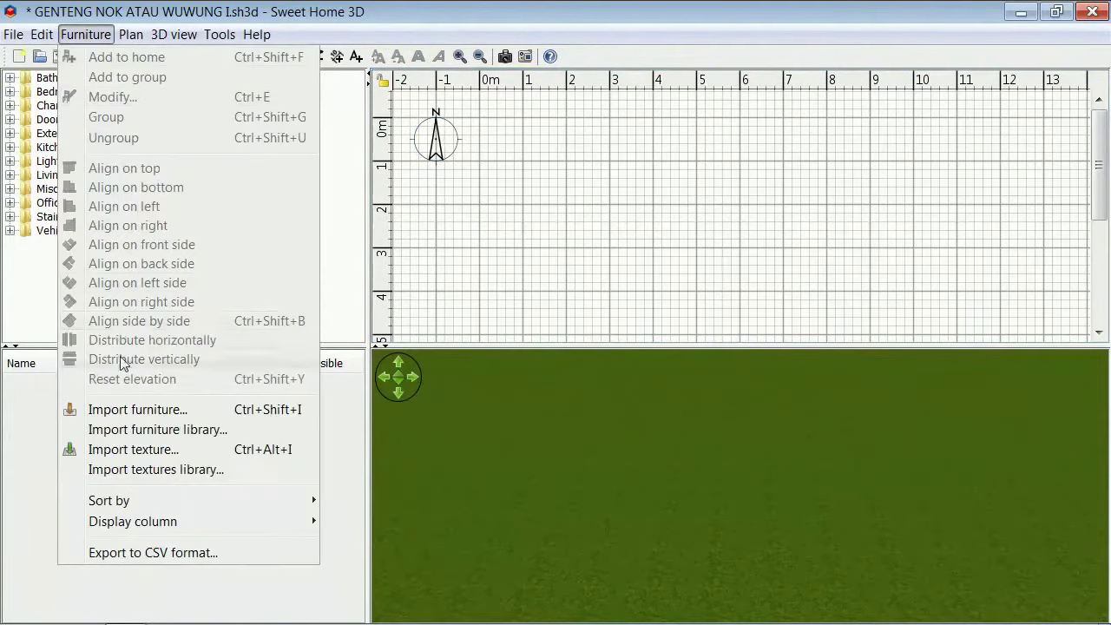
click(136, 410)
click(558, 207)
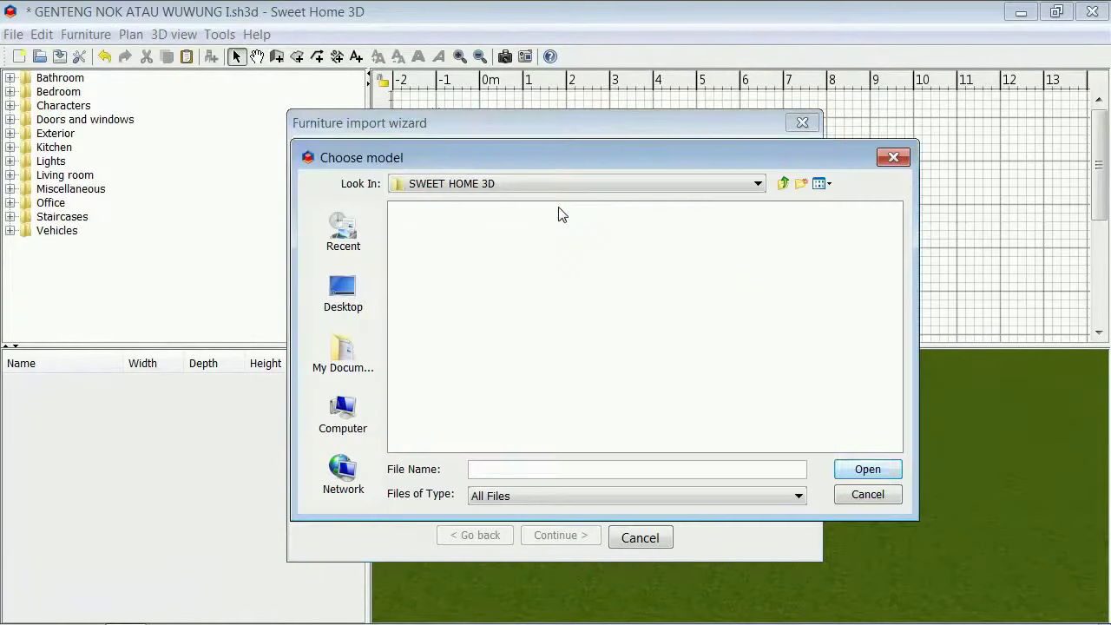
click(422, 433)
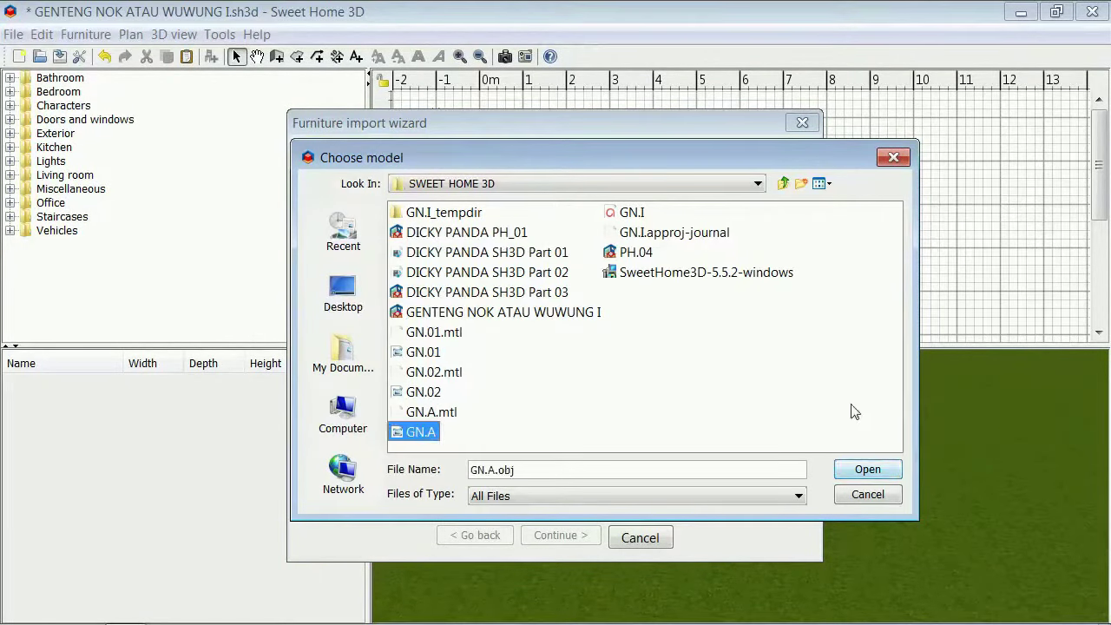
click(866, 469)
click(565, 534)
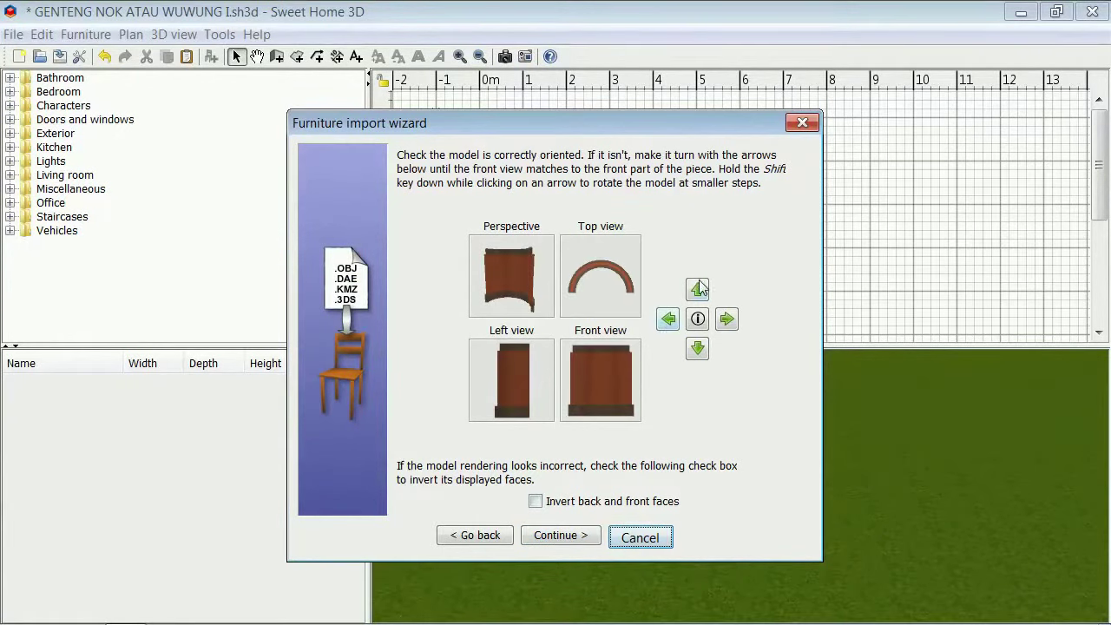
- Turn the GN.A model by -270° so the arch shows in the front view, and finish the import with default settings
click(698, 288)
click(698, 288)
click(699, 288)
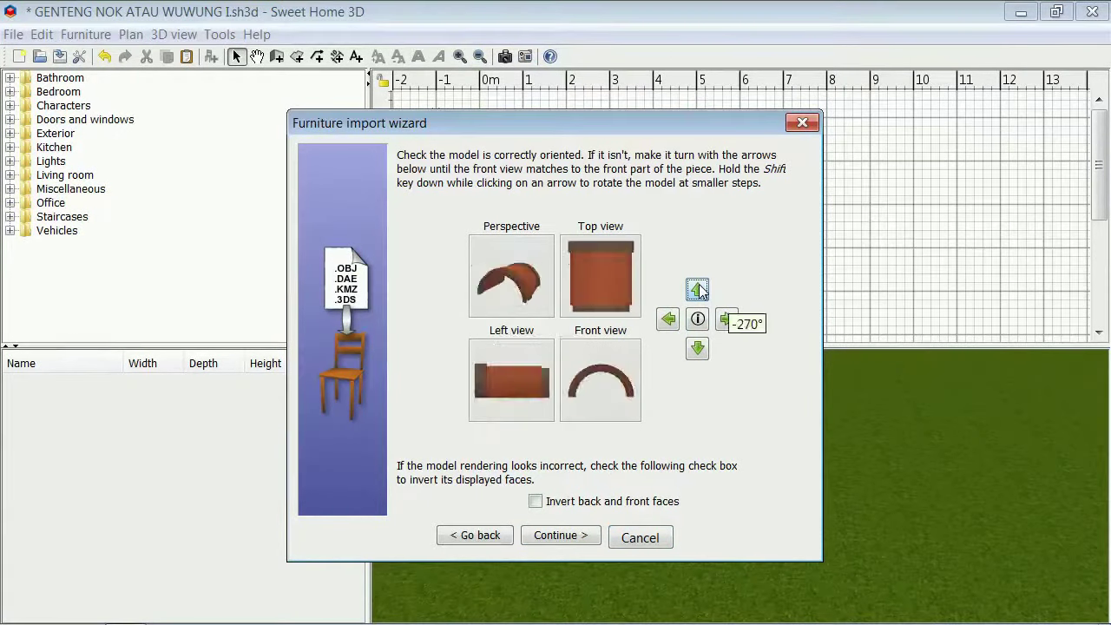
click(562, 540)
click(562, 535)
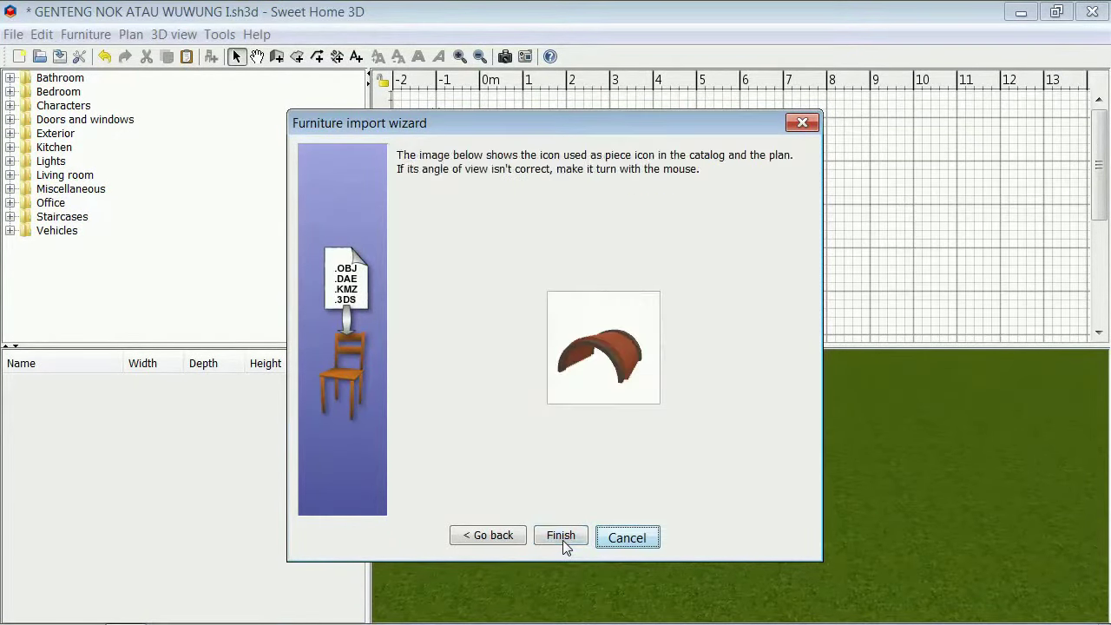
click(562, 536)
- Duplicate the GN.A tile and place the copy over its narrow end at about X 140, Y 420 cm
click(410, 376)
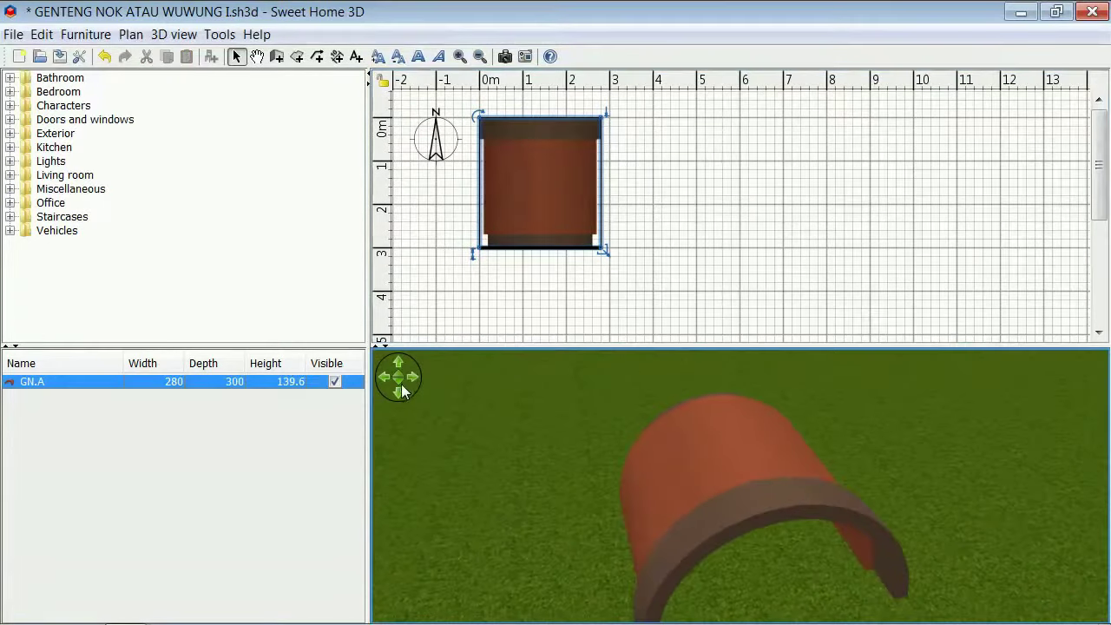
drag(413, 376, 398, 393)
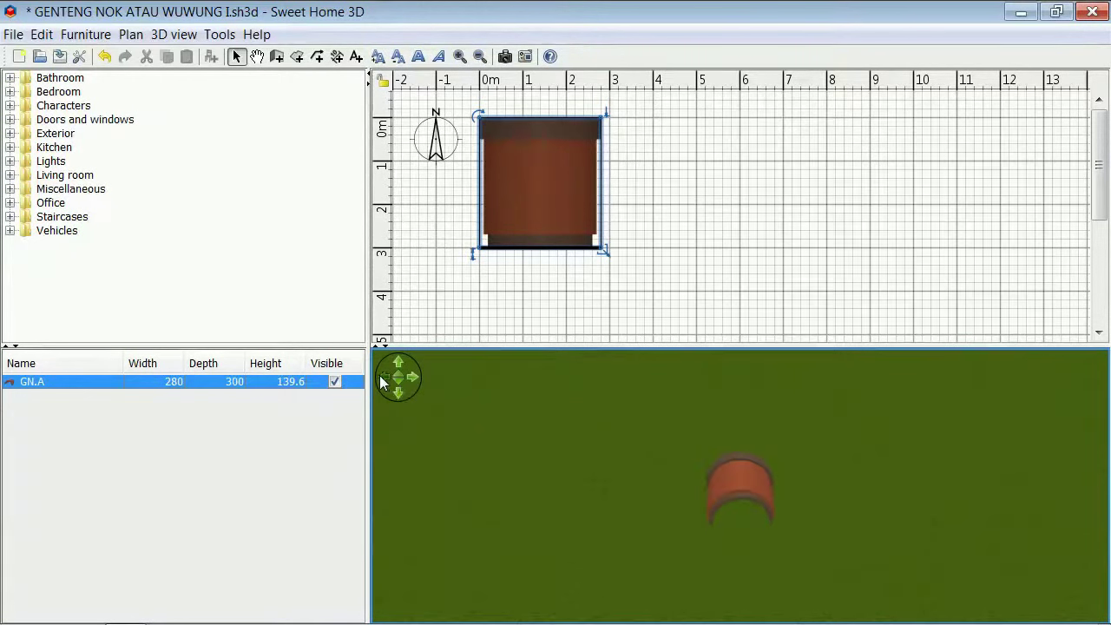
right_click(653, 293)
click(691, 90)
right_click(697, 170)
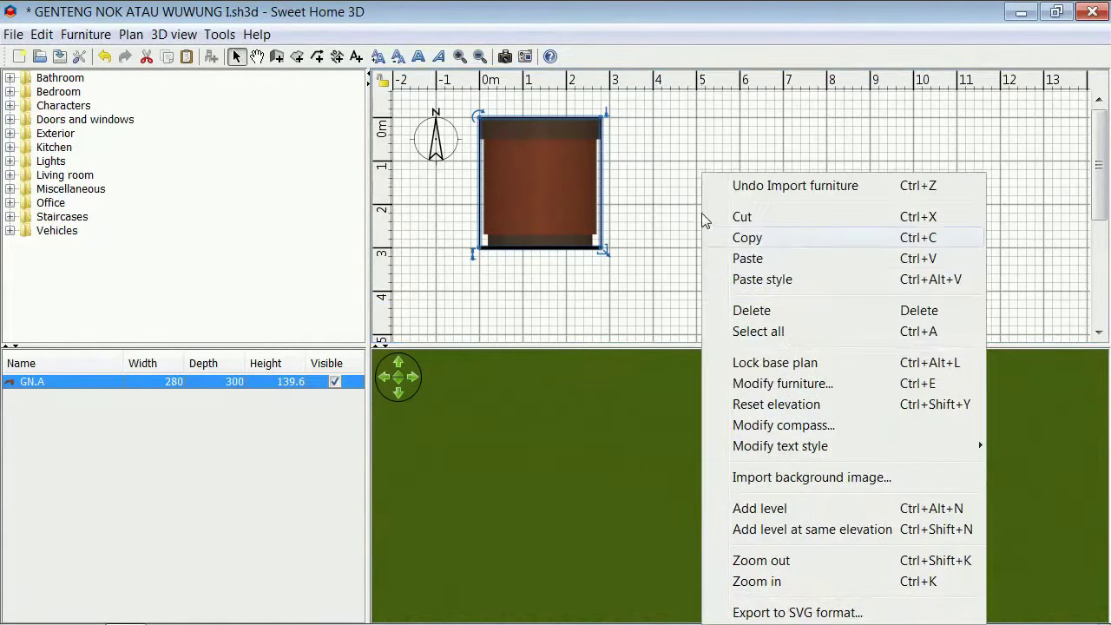
click(716, 257)
drag(581, 211, 558, 310)
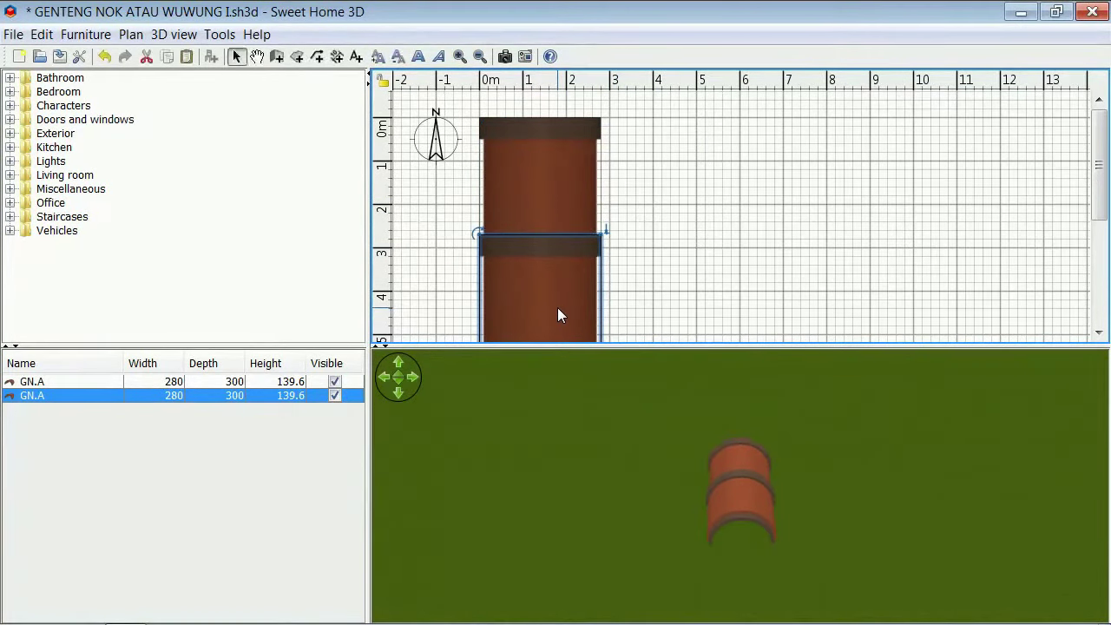
- Check the location values of the first and second GN.A tiles
click(560, 203)
right_click(762, 214)
click(801, 385)
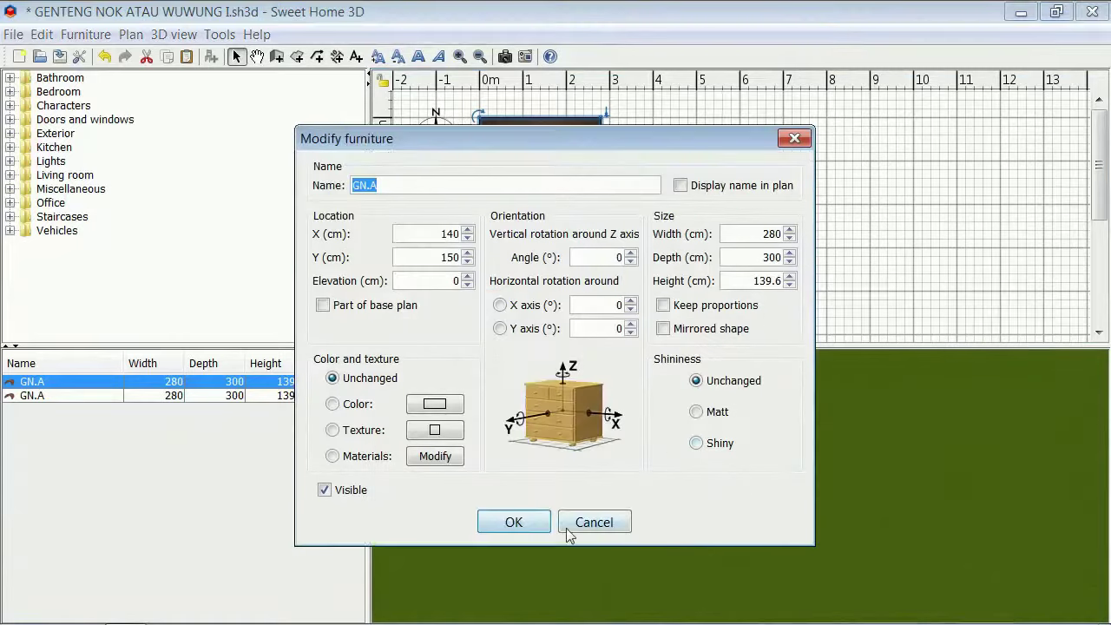
click(523, 528)
click(564, 295)
right_click(802, 176)
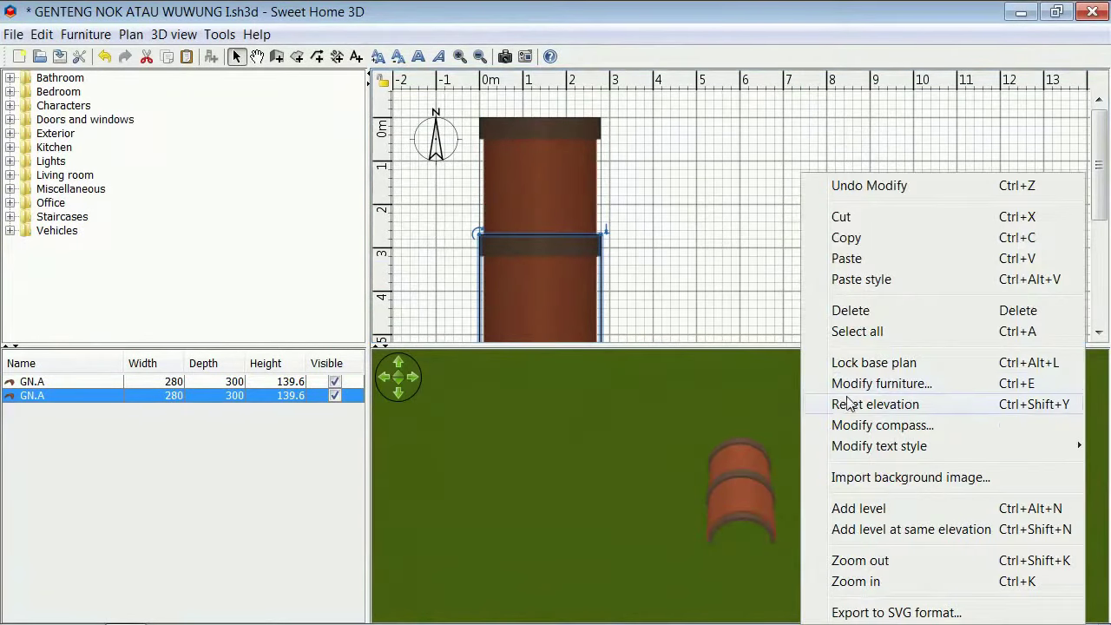
click(843, 385)
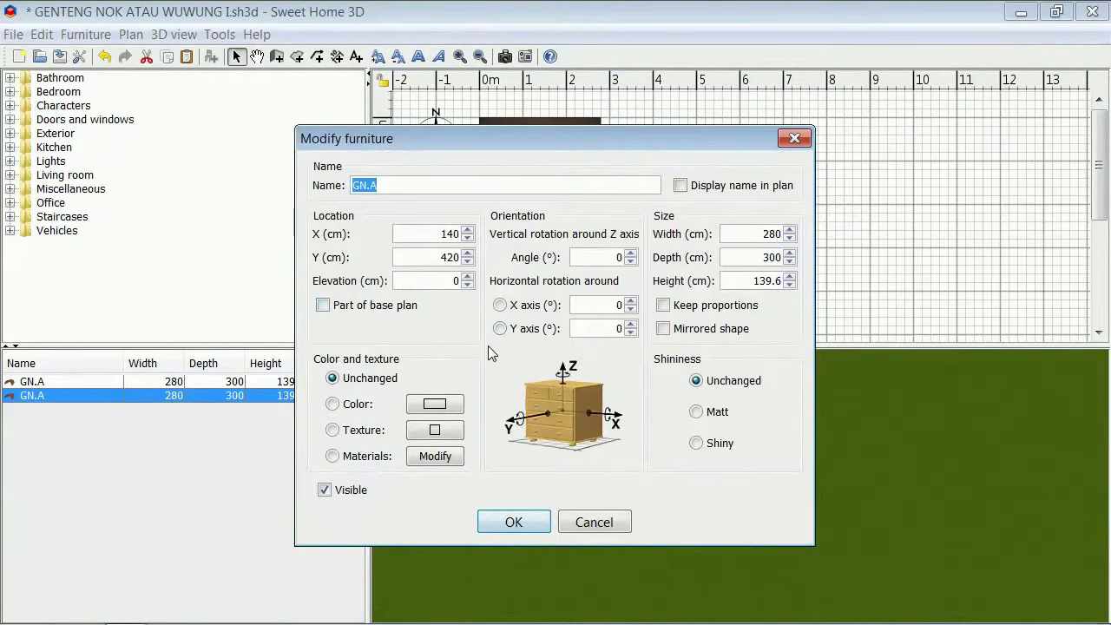
click(509, 523)
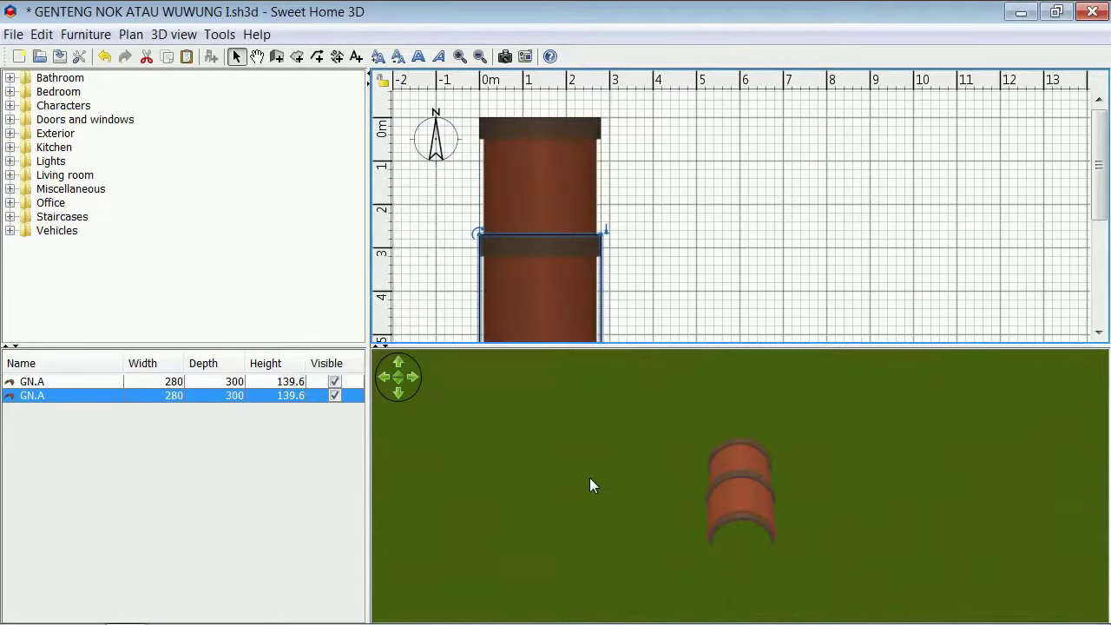
- Duplicate the second GN.A tile, place the copy over its narrow end at about X 140, Y 690 cm, and check its location
click(1099, 334)
right_click(703, 205)
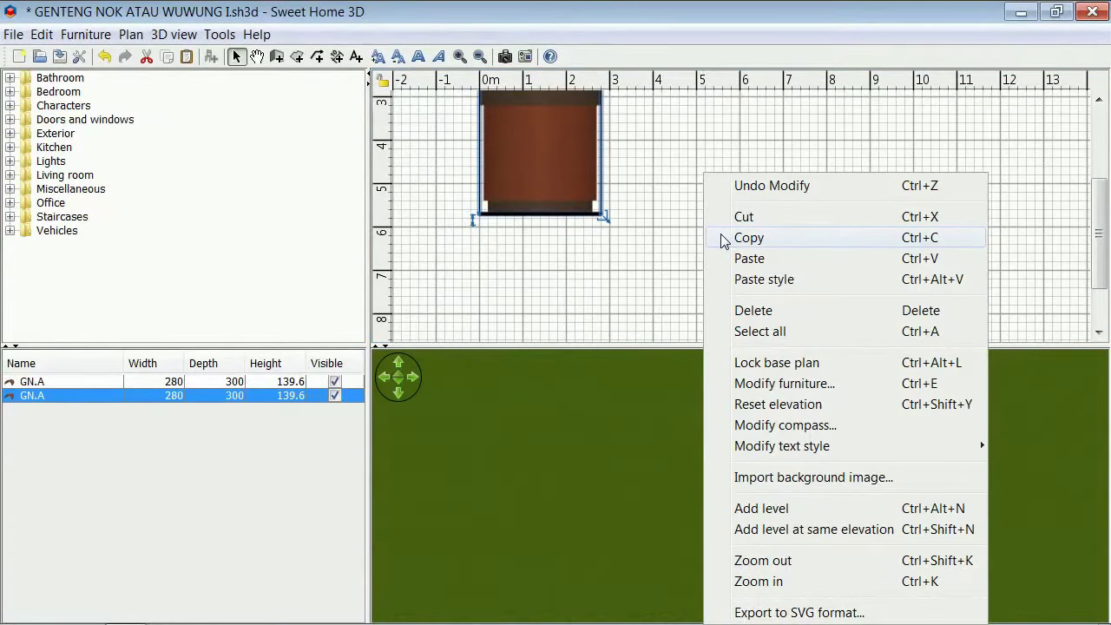
click(726, 238)
right_click(726, 241)
click(725, 262)
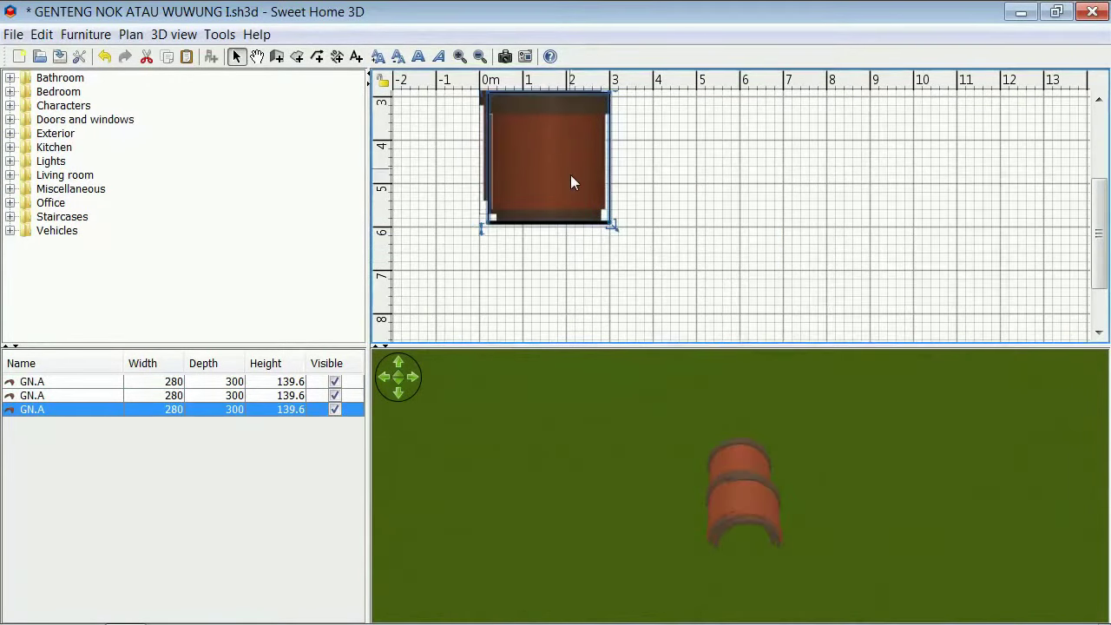
drag(570, 183, 558, 280)
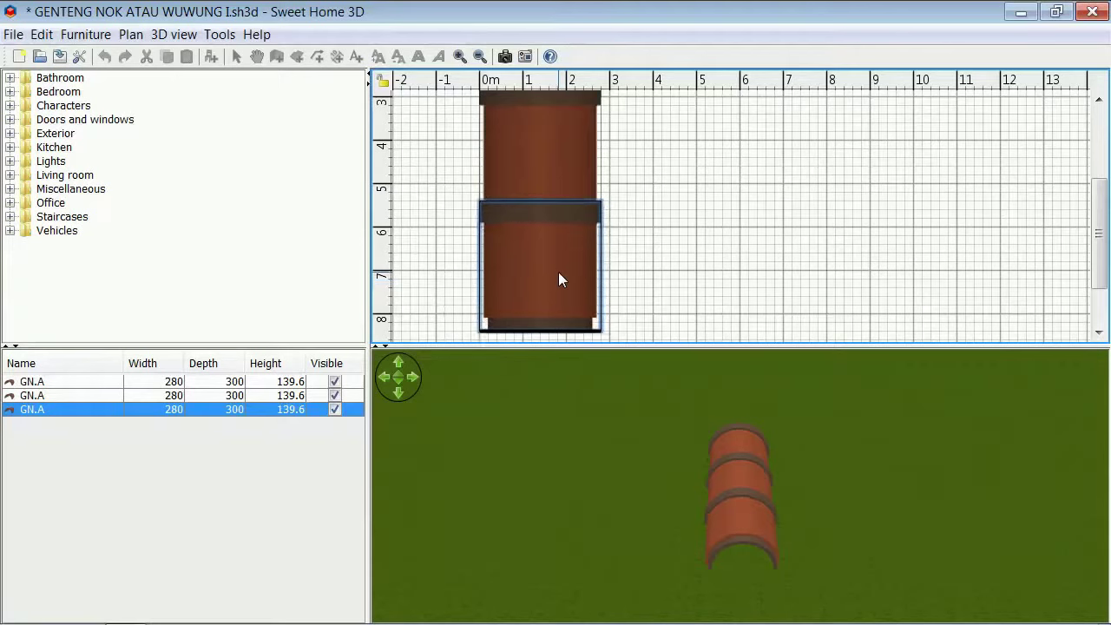
right_click(764, 286)
click(797, 387)
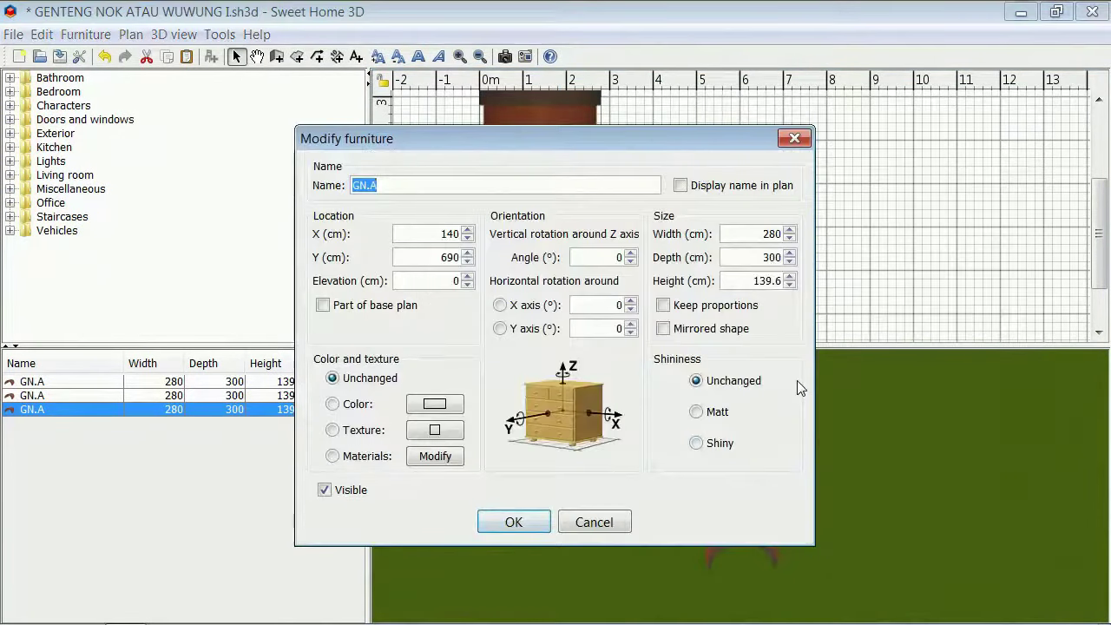
click(532, 521)
- Paste a fourth GN.A tile and place it over the narrow end of the third tile
right_click(727, 358)
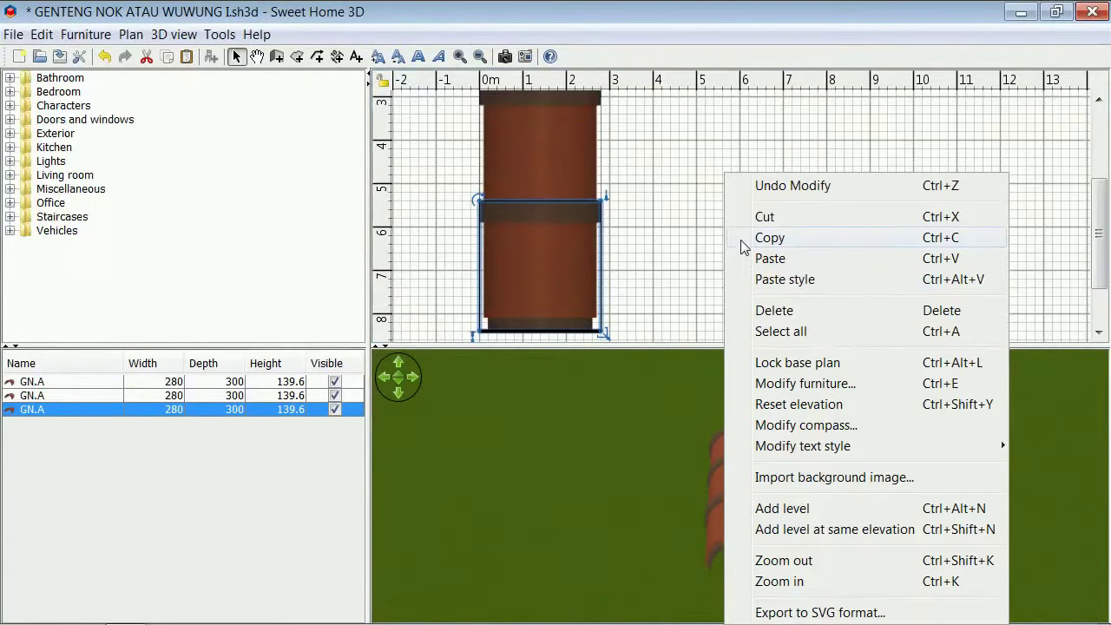
click(750, 260)
mouse_move(571, 272)
mouse_down()
mouse_move(553, 335)
mouse_move(553, 281)
mouse_up()
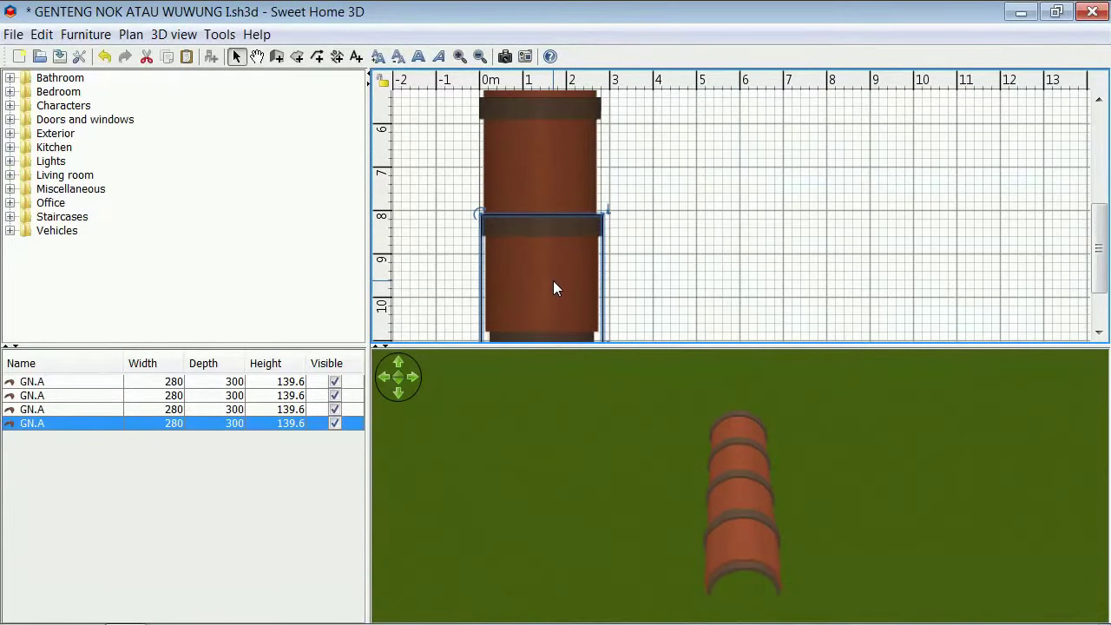
- Set the fourth GN.A tile's X location to 140 cm to line it up with the row
right_click(699, 260)
click(738, 383)
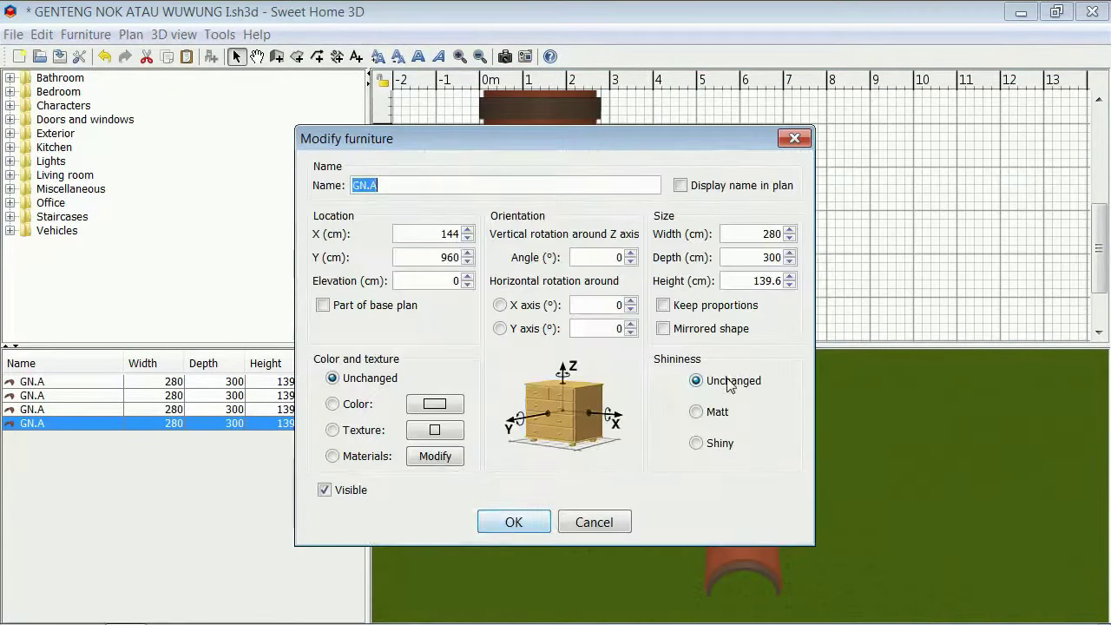
click(467, 239)
click(467, 238)
click(467, 239)
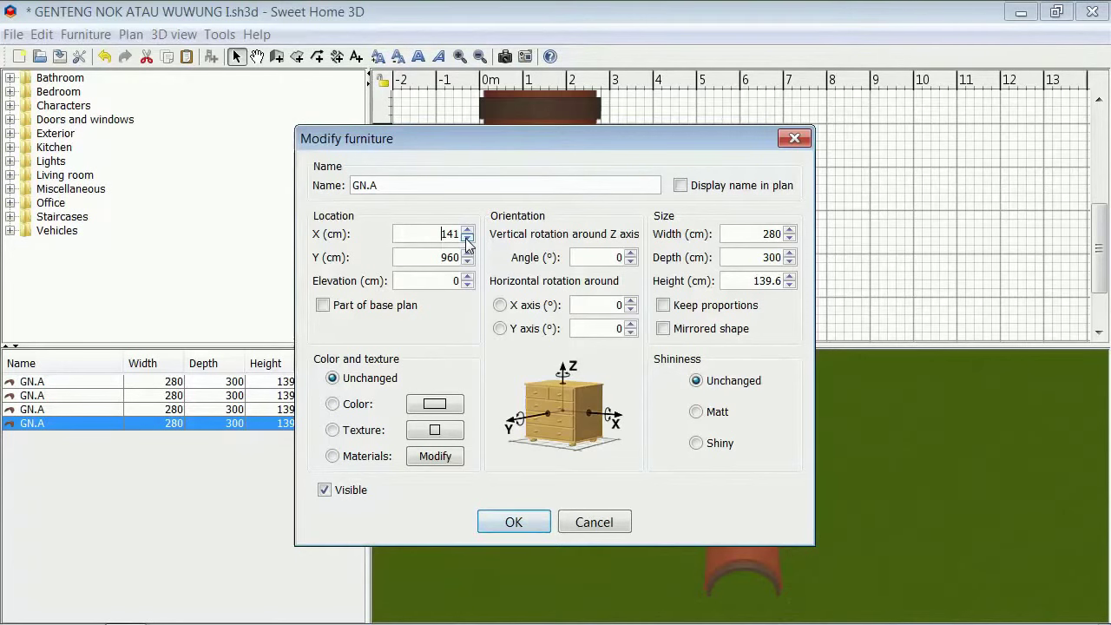
click(467, 239)
click(467, 239)
click(515, 522)
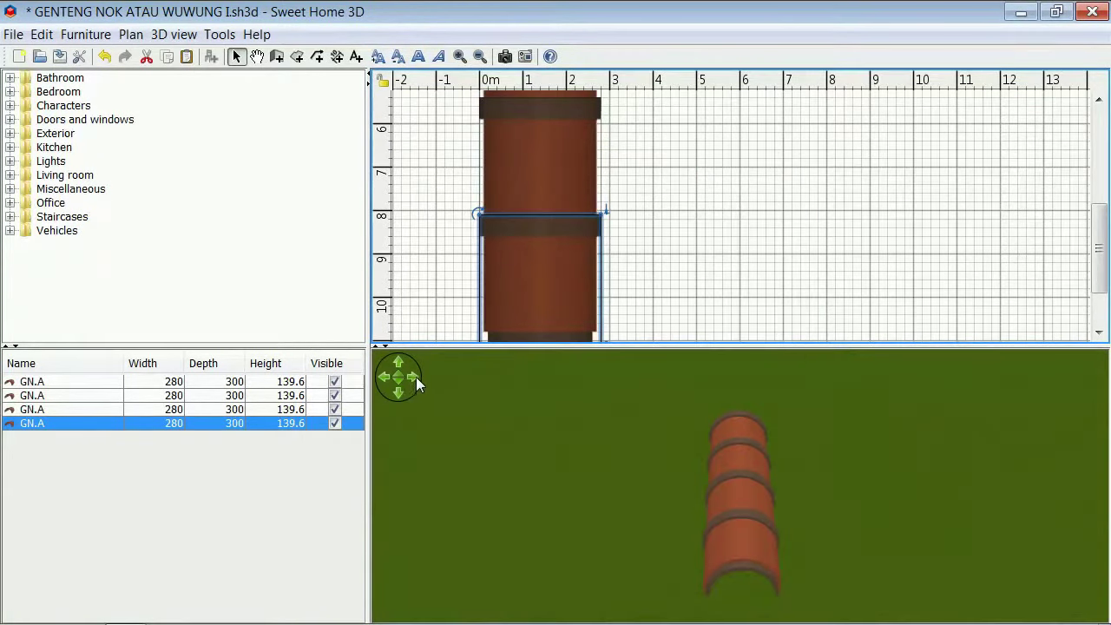
click(415, 377)
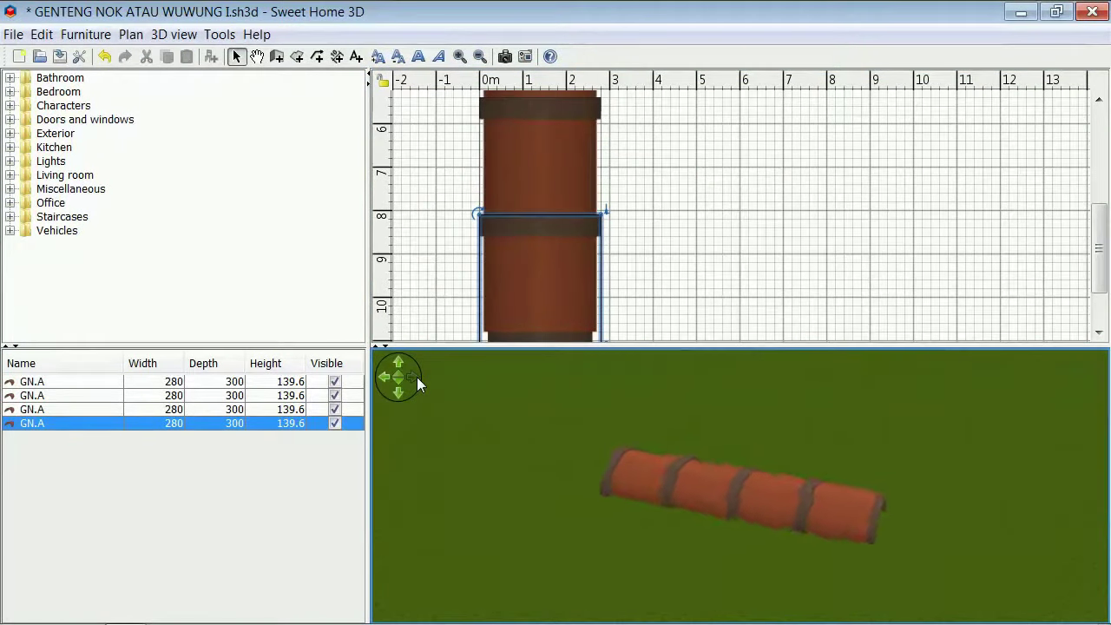
- Select all four GN.A tiles and export only the selection in OBJ format as GN.B
scroll(652, 213, up, 2)
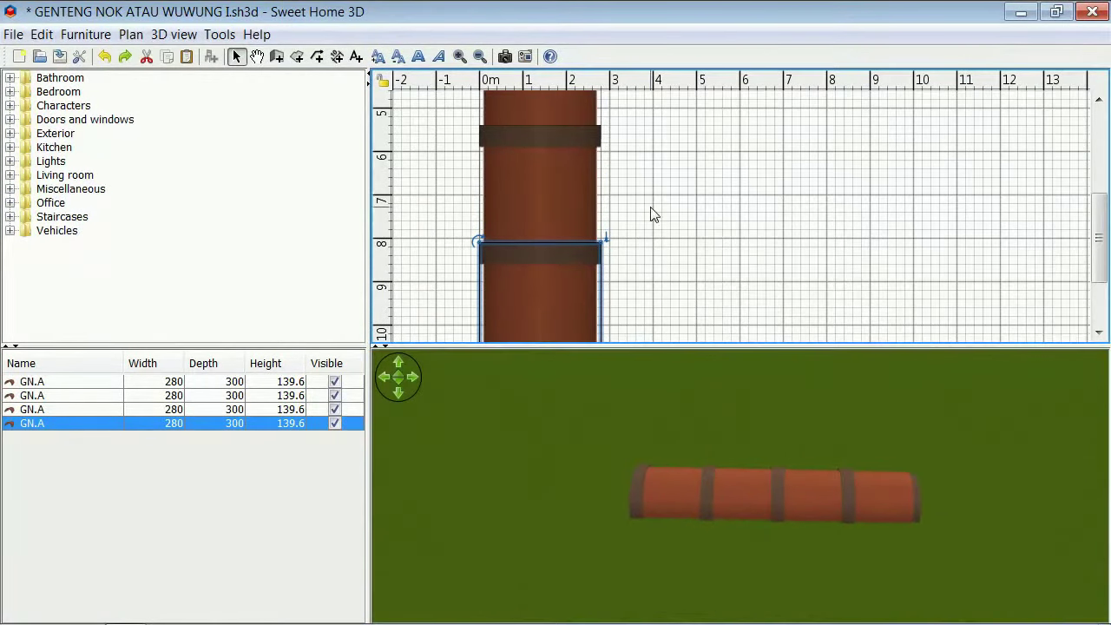
right_click(710, 207)
click(746, 329)
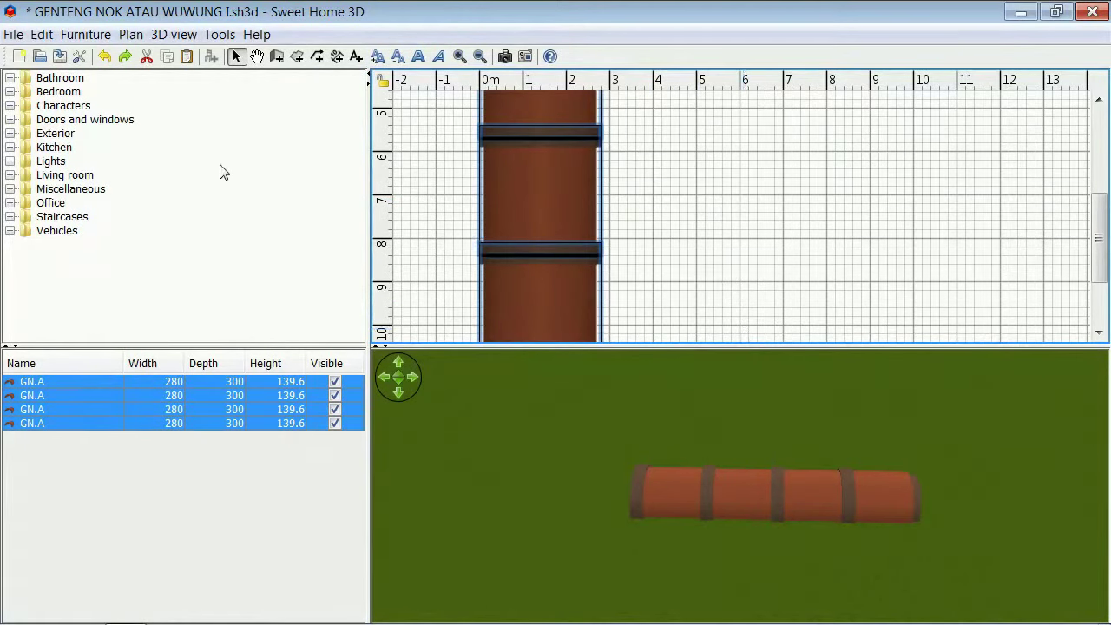
click(172, 34)
click(233, 350)
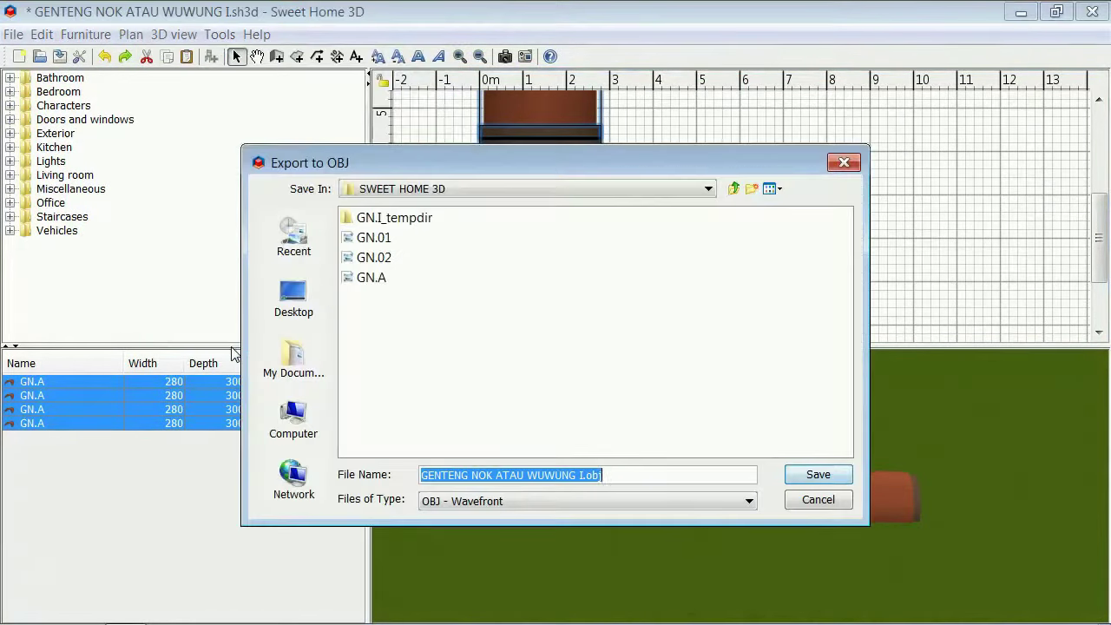
text(GN)
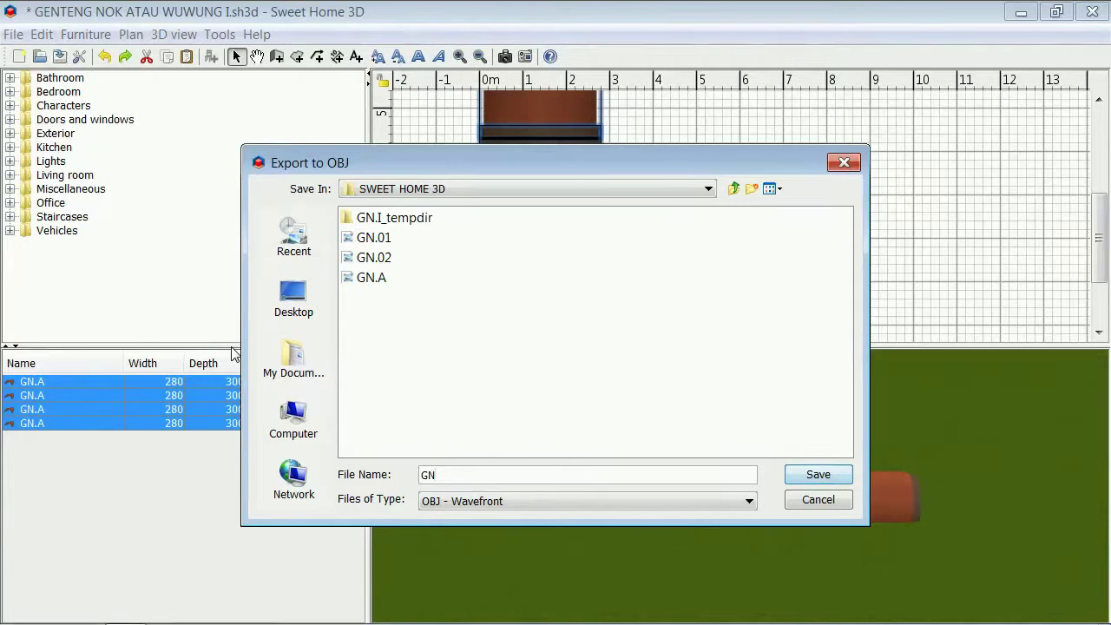
text(.B)
click(799, 475)
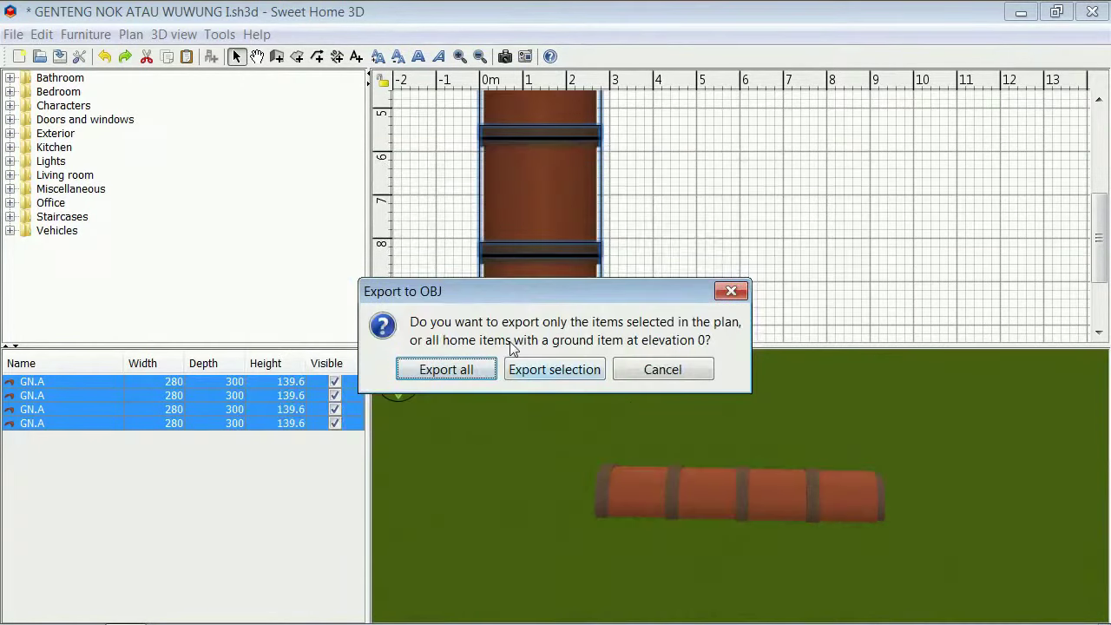
click(526, 373)
- Delete the four GN.A tiles and import the GN.B model, keeping its default name and dimensions
right_click(687, 265)
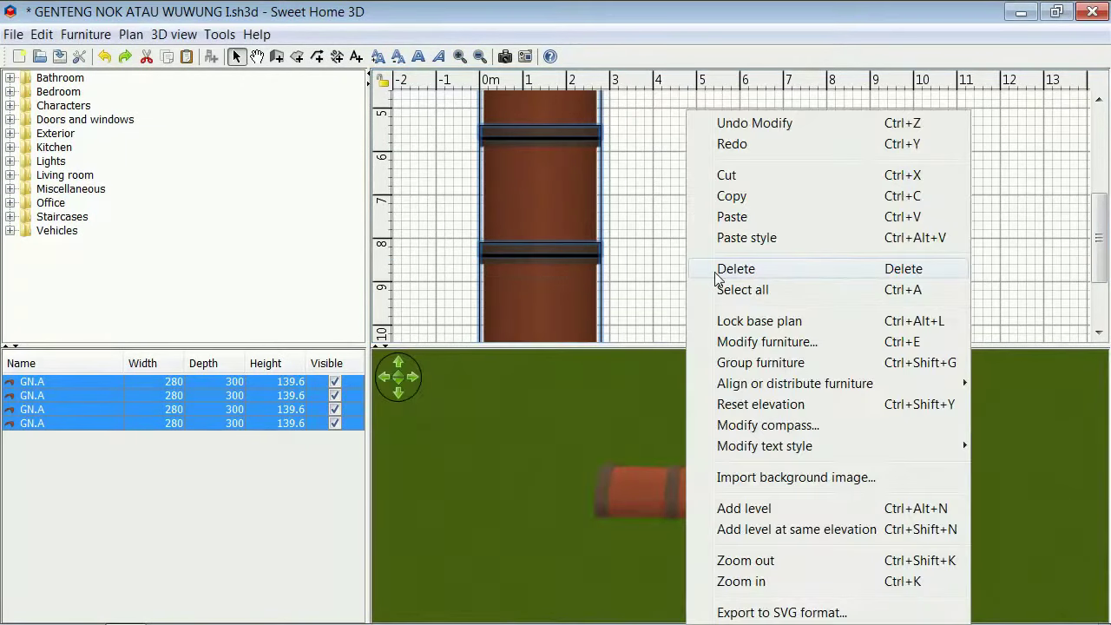
click(734, 269)
click(89, 38)
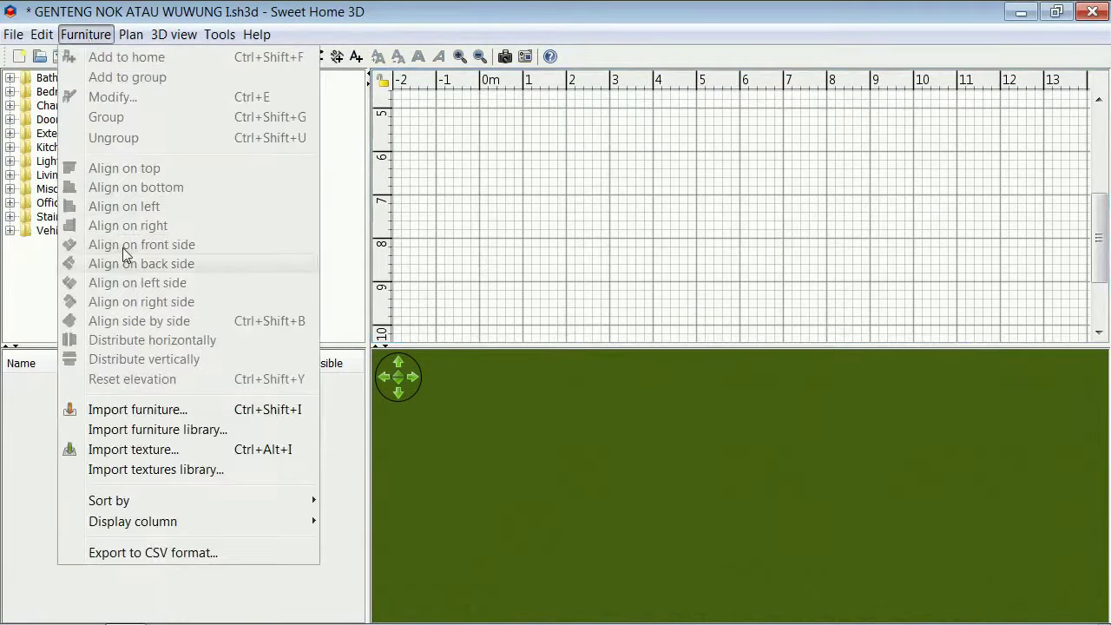
click(143, 412)
click(561, 211)
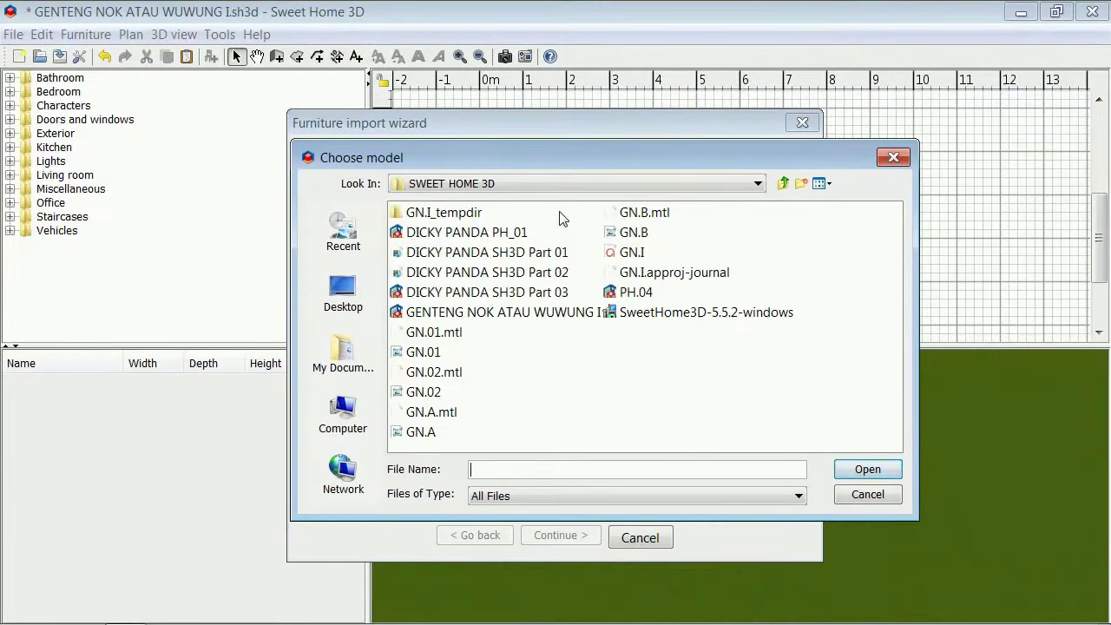
click(628, 234)
click(841, 469)
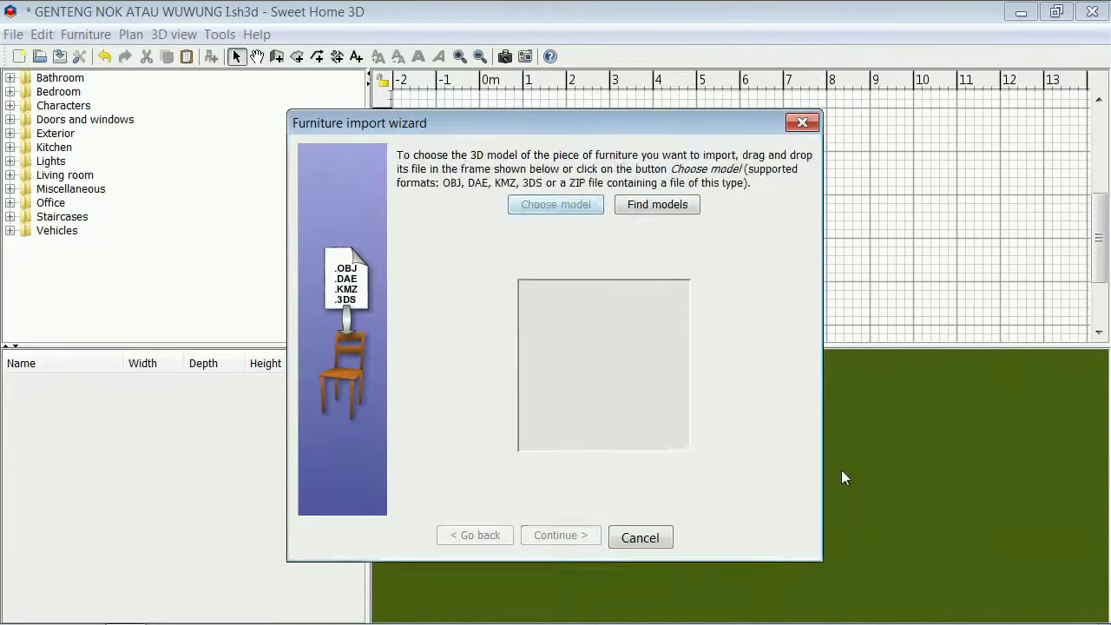
click(578, 543)
click(575, 538)
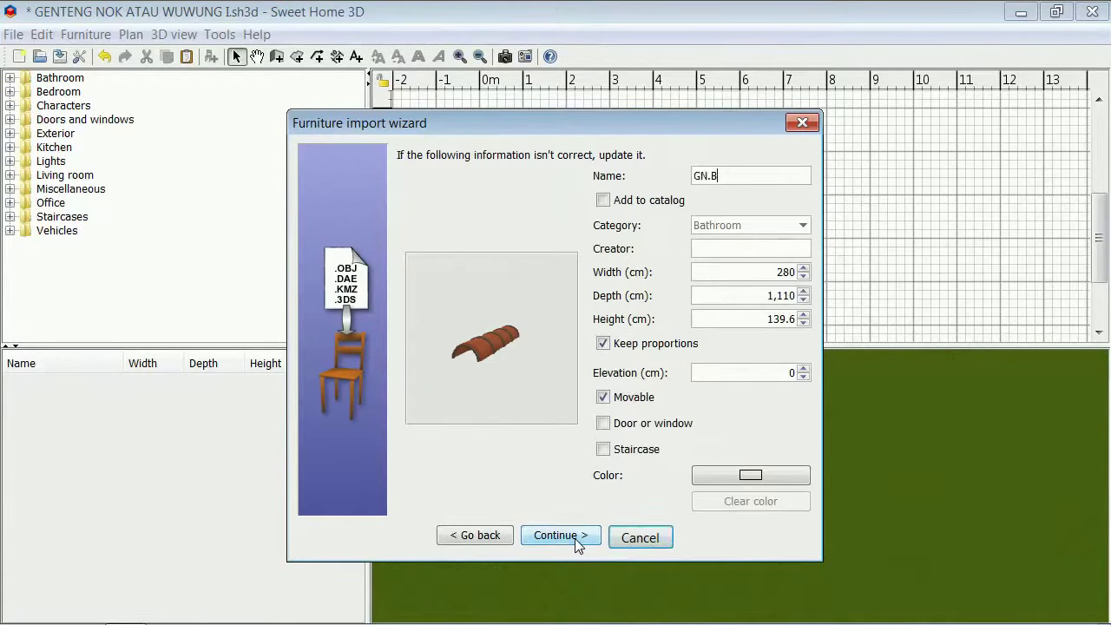
click(575, 538)
click(575, 539)
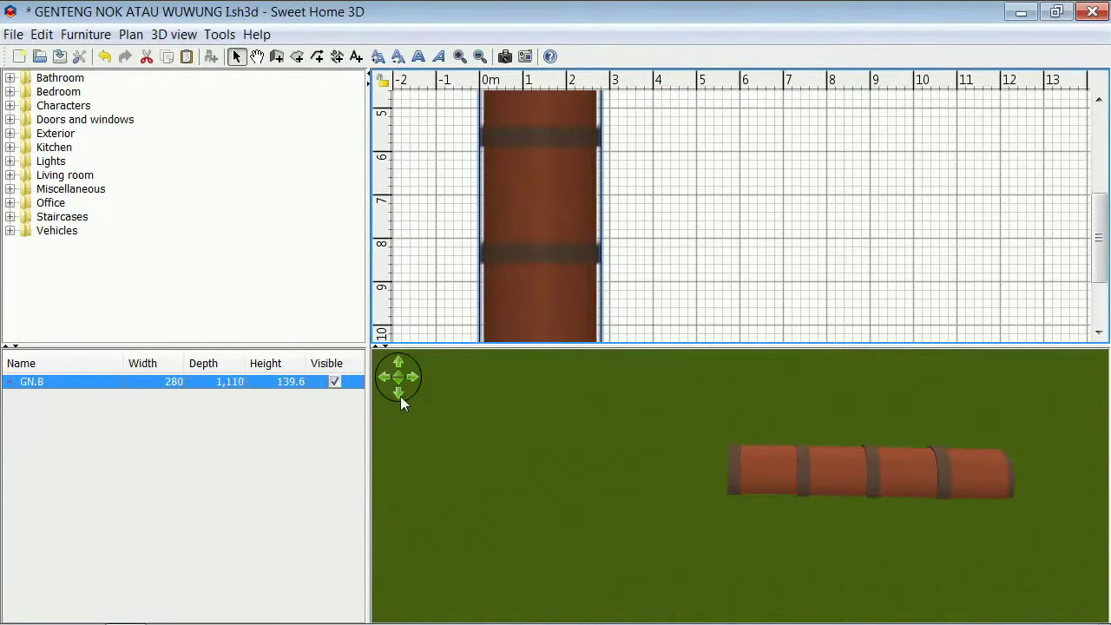
- Tilt the GN.B tile row by setting its horizontal rotation around the X axis to 315°
drag(398, 394, 400, 393)
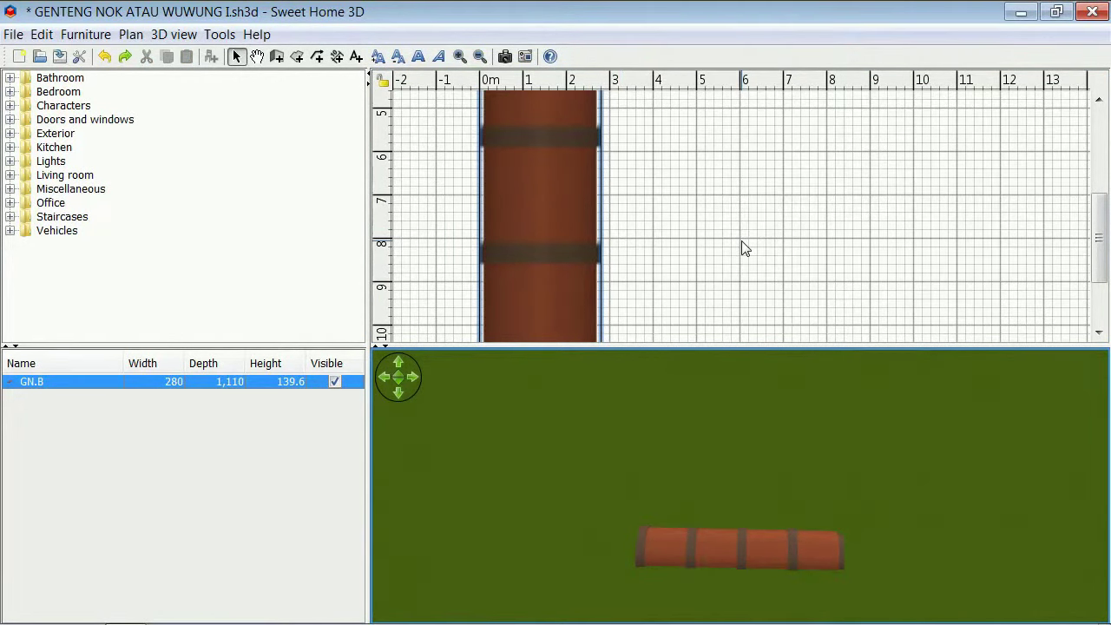
right_click(741, 248)
click(781, 390)
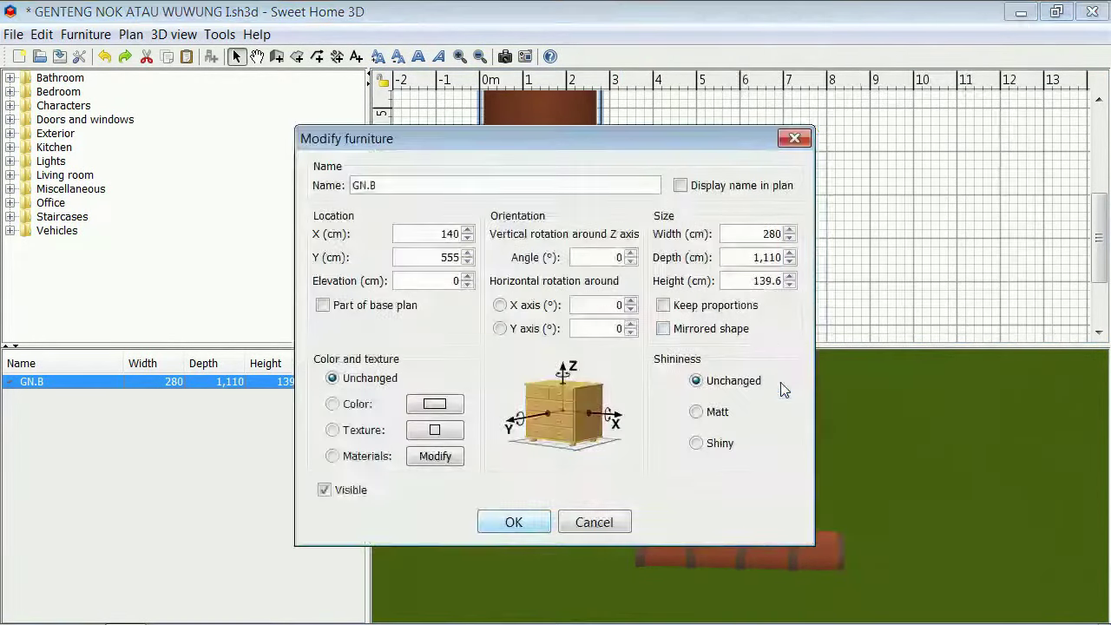
click(618, 306)
text(315)
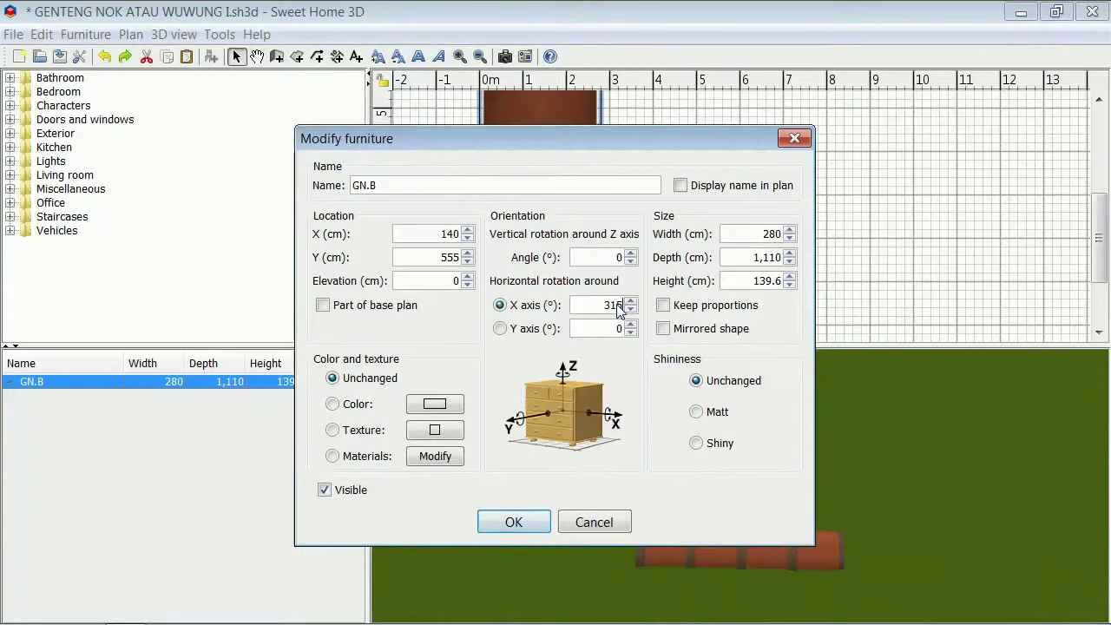
click(521, 521)
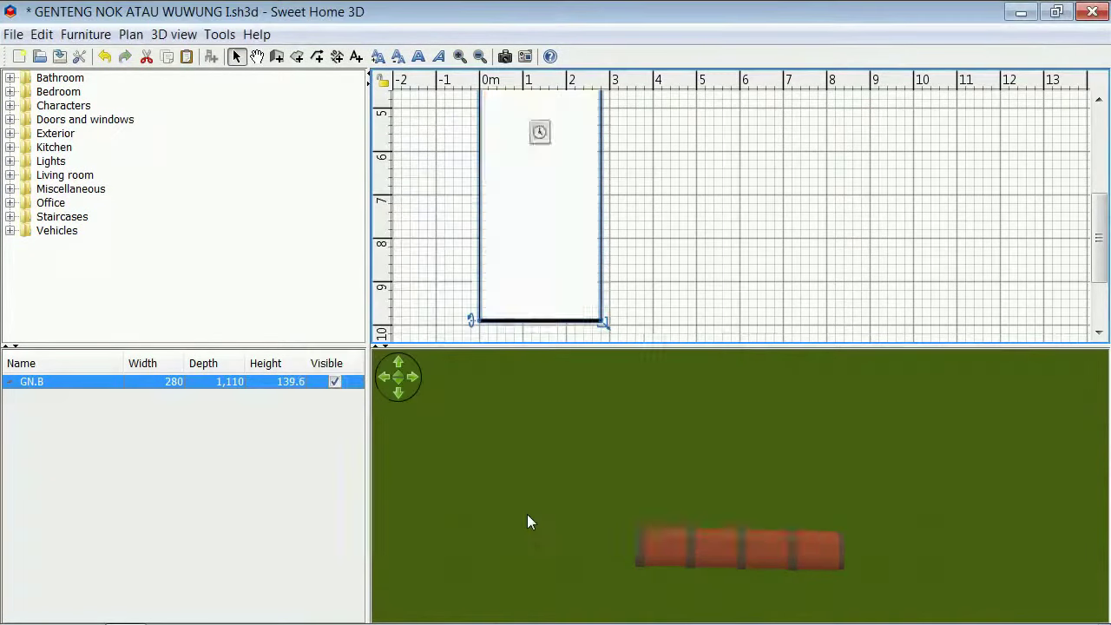
mouse_move(399, 393)
mouse_down()
mouse_move(384, 376)
mouse_move(397, 379)
mouse_up()
click(398, 376)
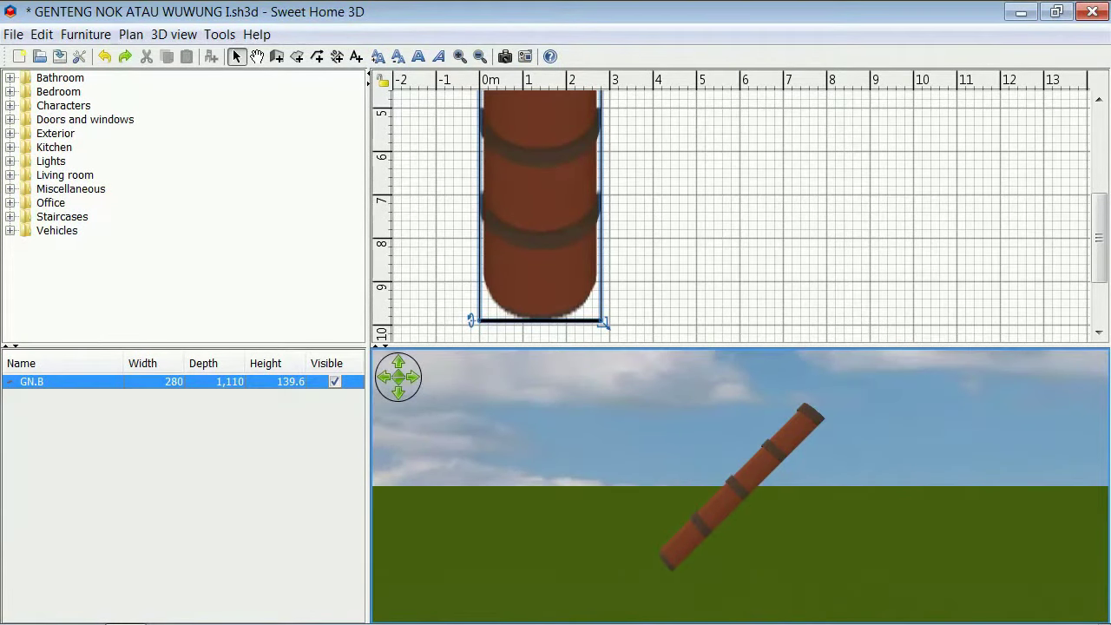
- Scale down GN.B with its proportions kept by setting the width to 28 cm, and view it up close in 3D
right_click(799, 209)
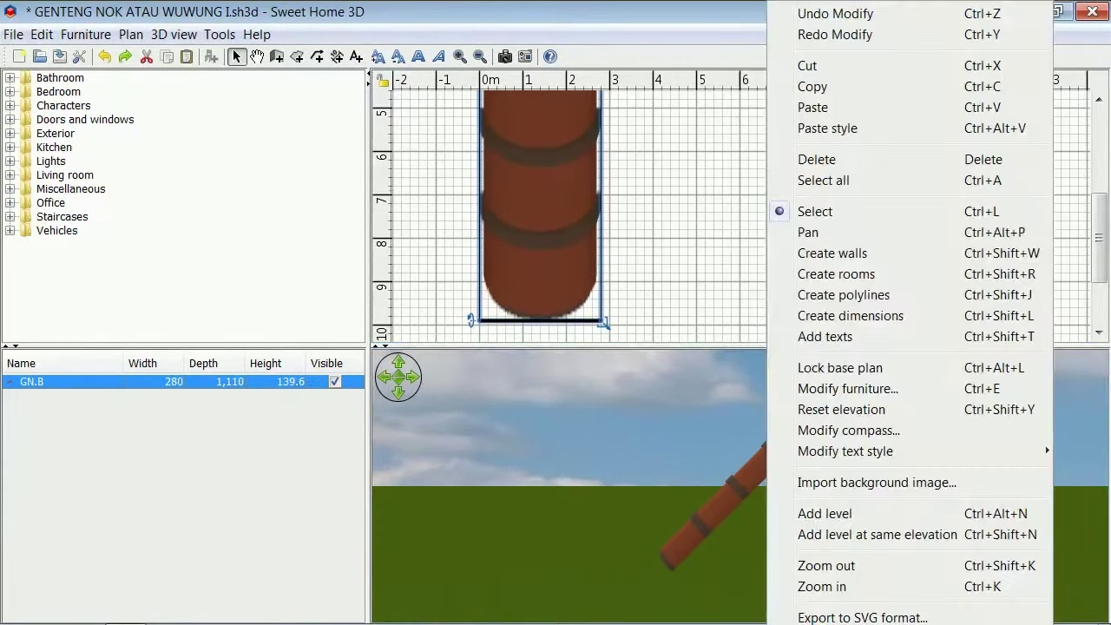
click(833, 387)
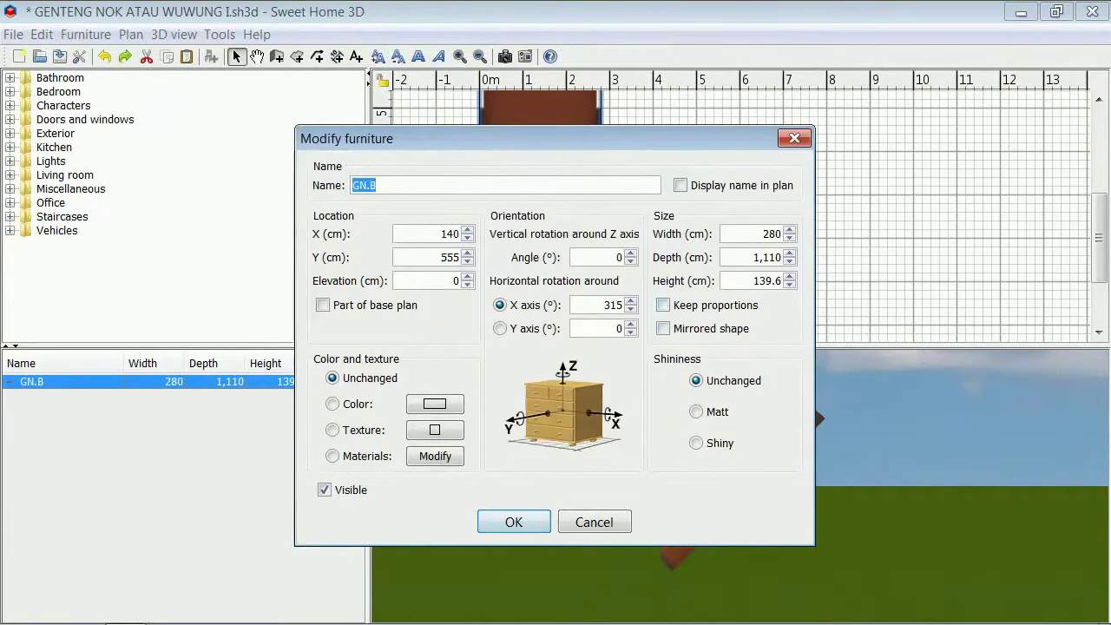
click(663, 305)
double_click(772, 234)
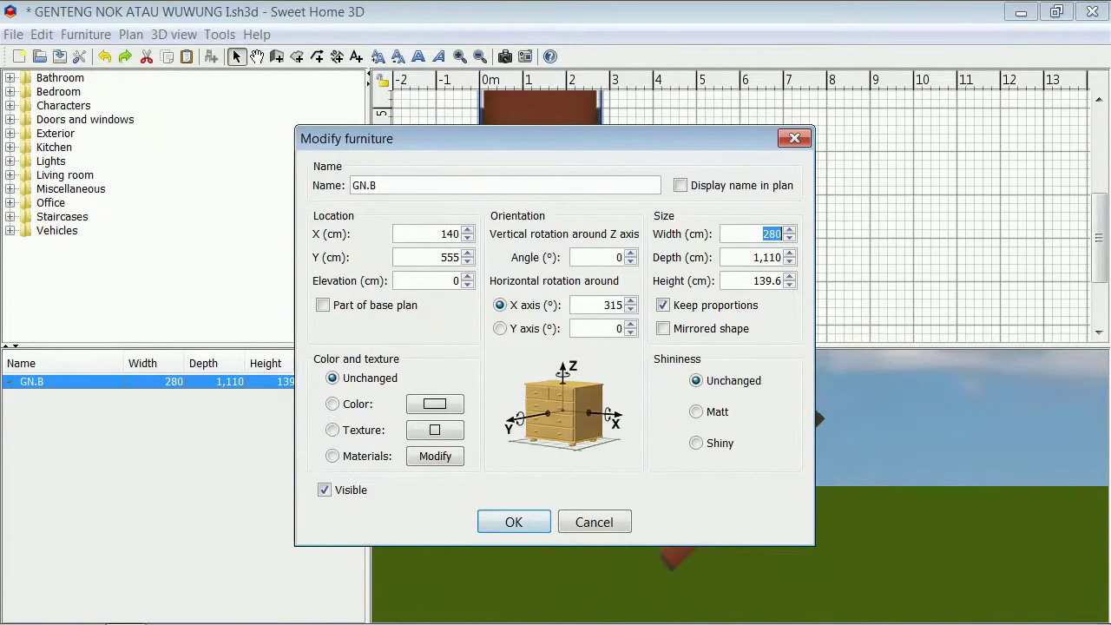
text(28)
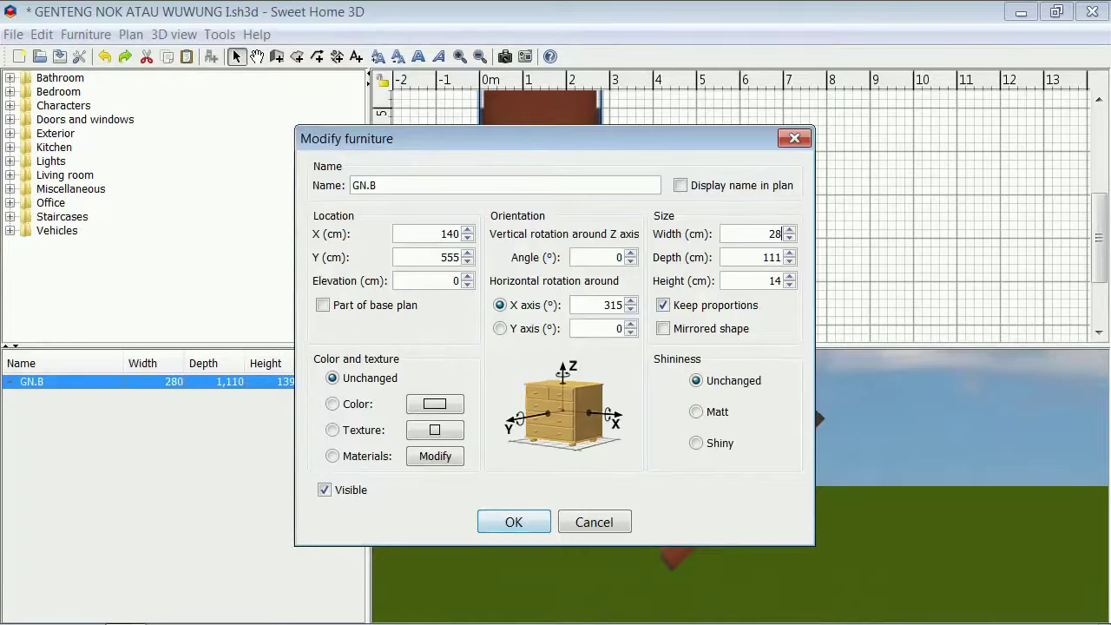
key(Return)
click(398, 362)
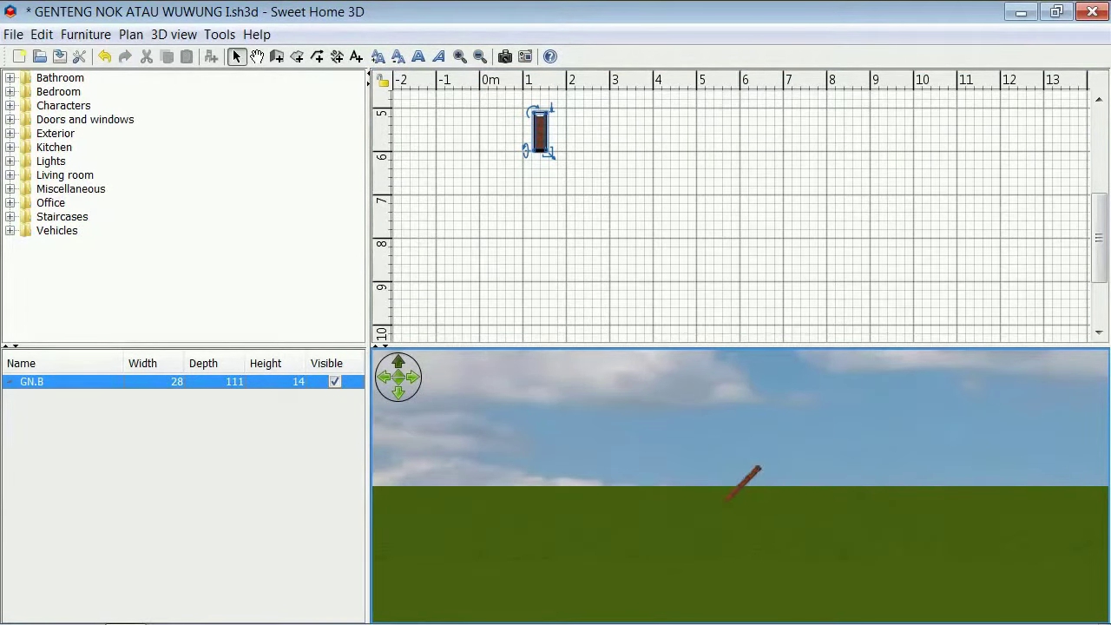
drag(398, 361, 399, 361)
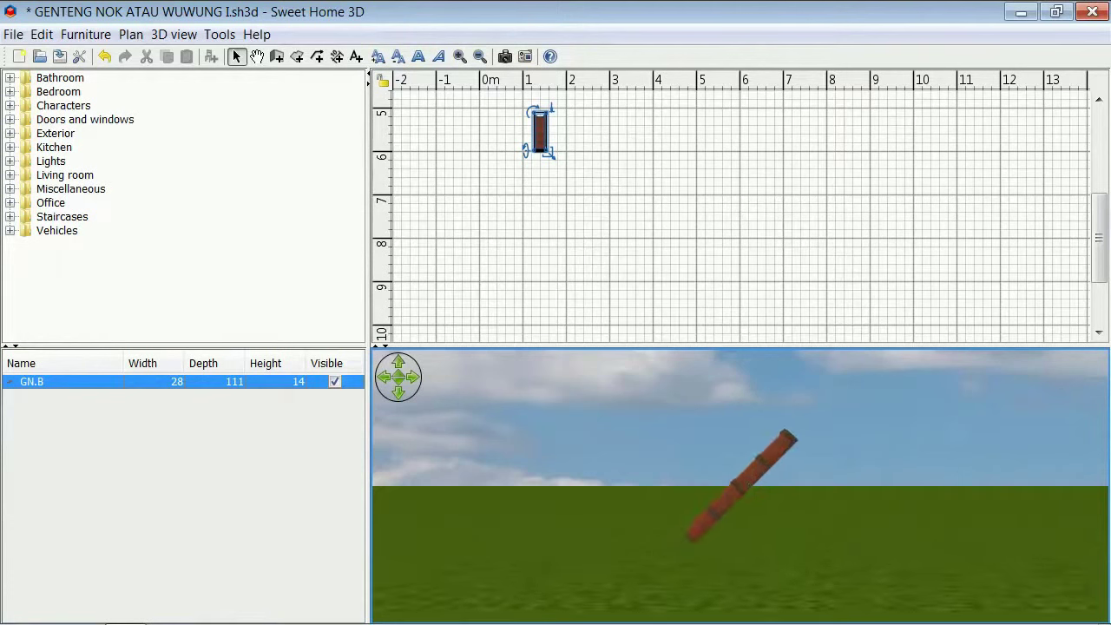
key(Up)
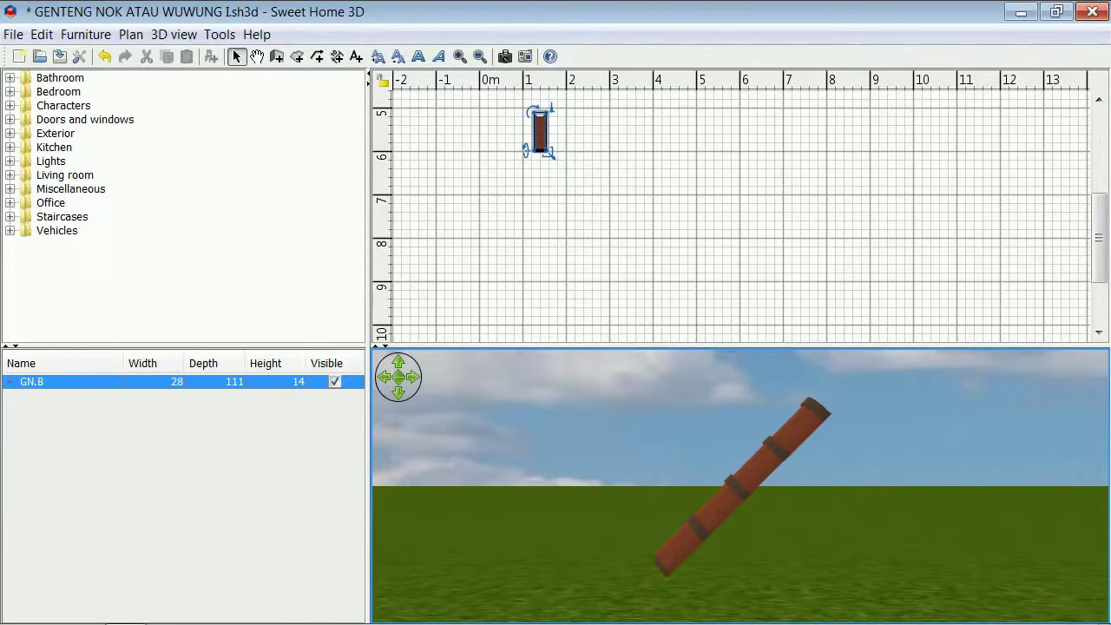